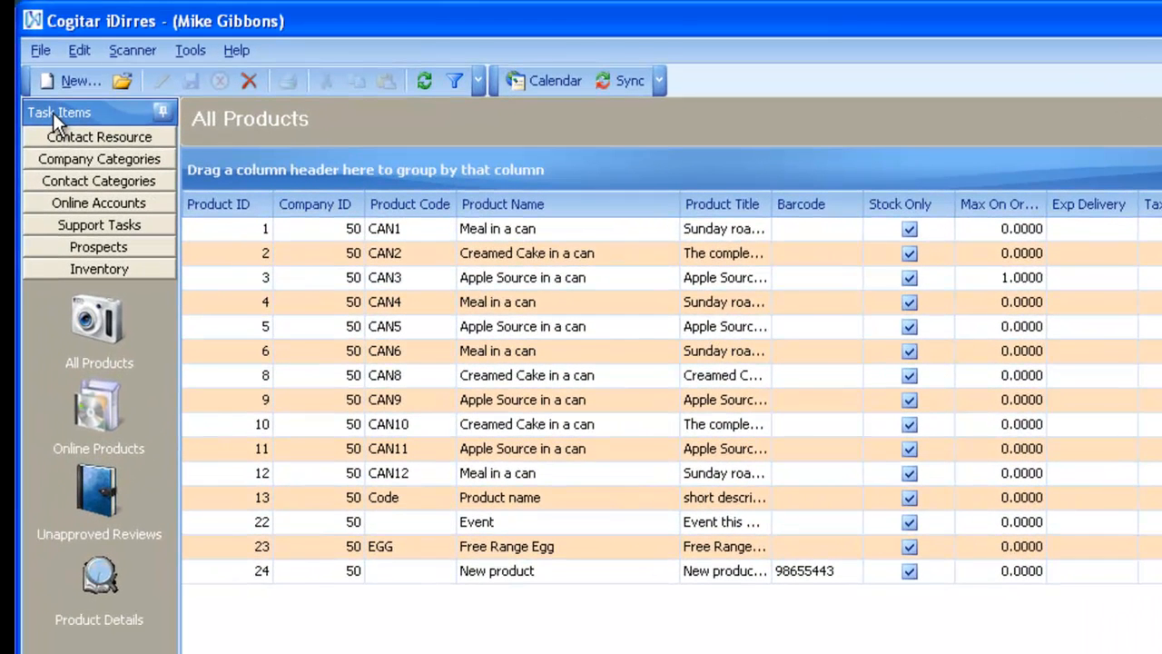
# Step: From the Inventory's All Products list, start a new blank Product Details record
pyautogui.click(62, 270)
pyautogui.click(94, 318)
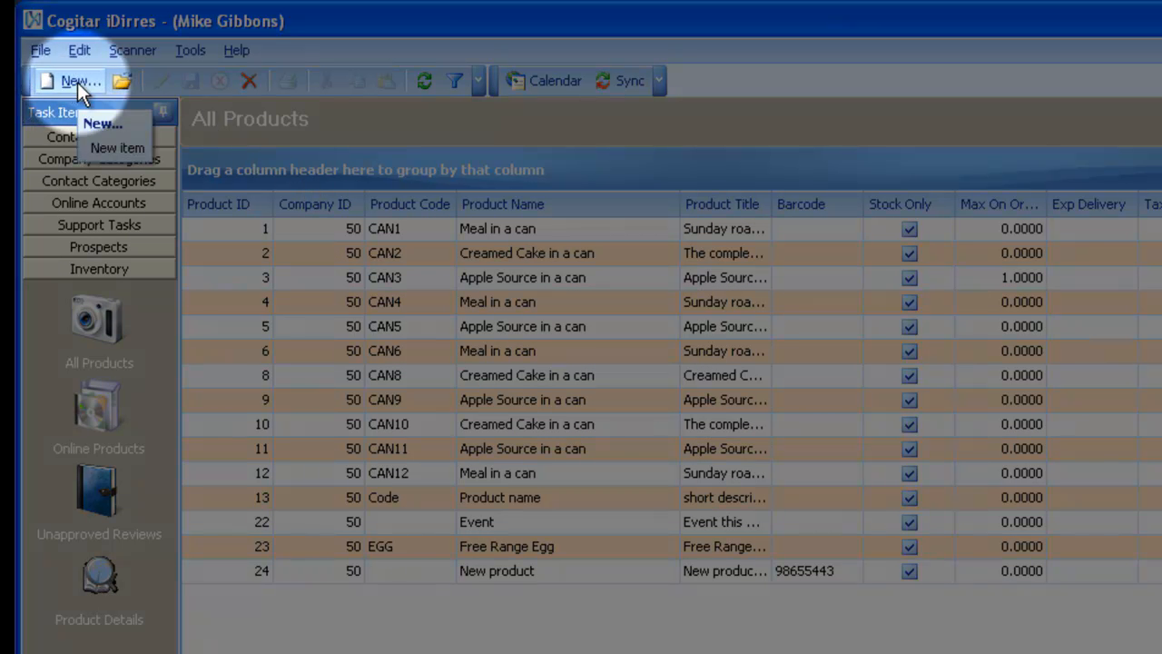
pyautogui.click(77, 81)
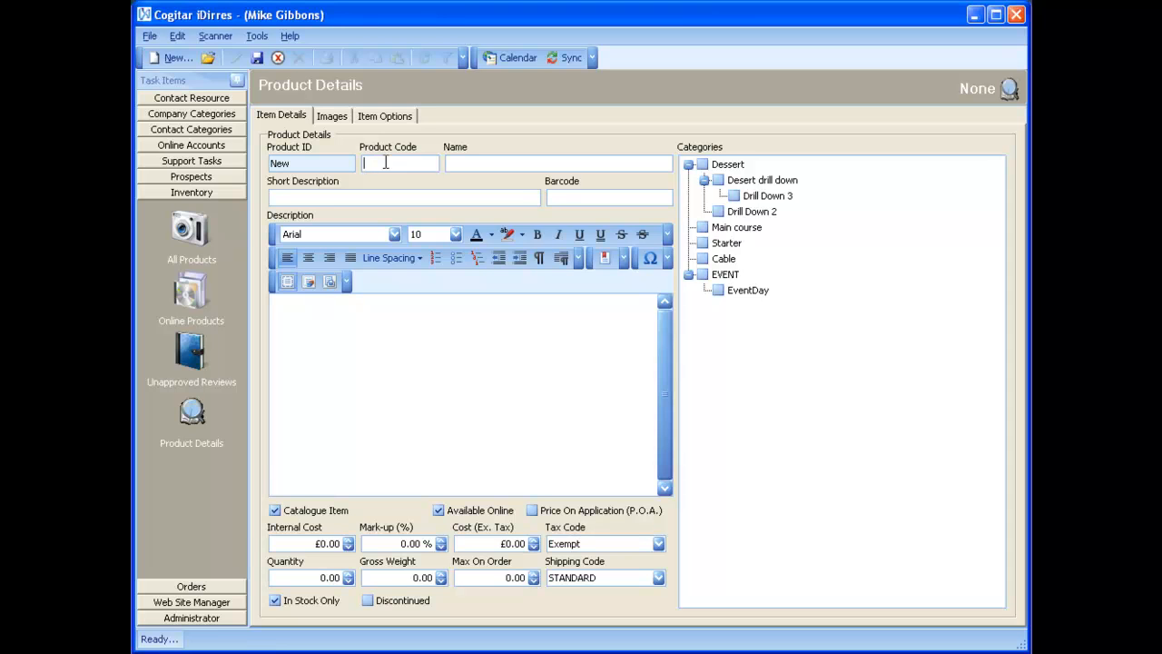
pyautogui.write('2332323232')
pyautogui.write('Jam ')
pyautogui.write('dessert')
pyautogui.write('with sp')
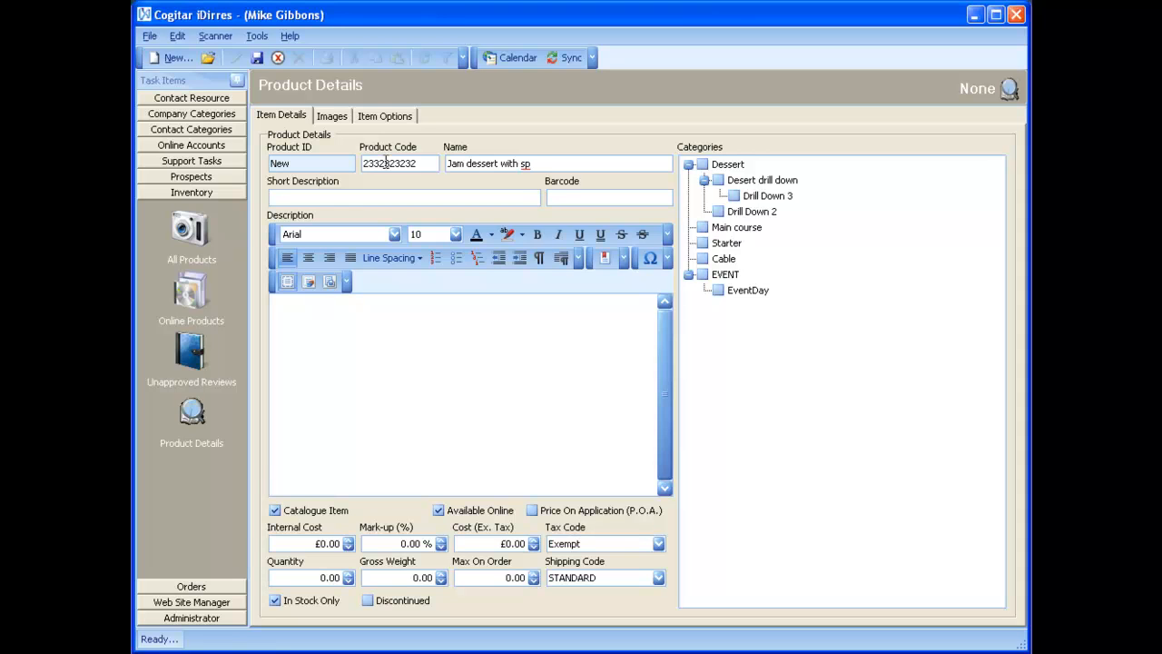
pyautogui.write('onge')
pyautogui.rightClick(535, 173)
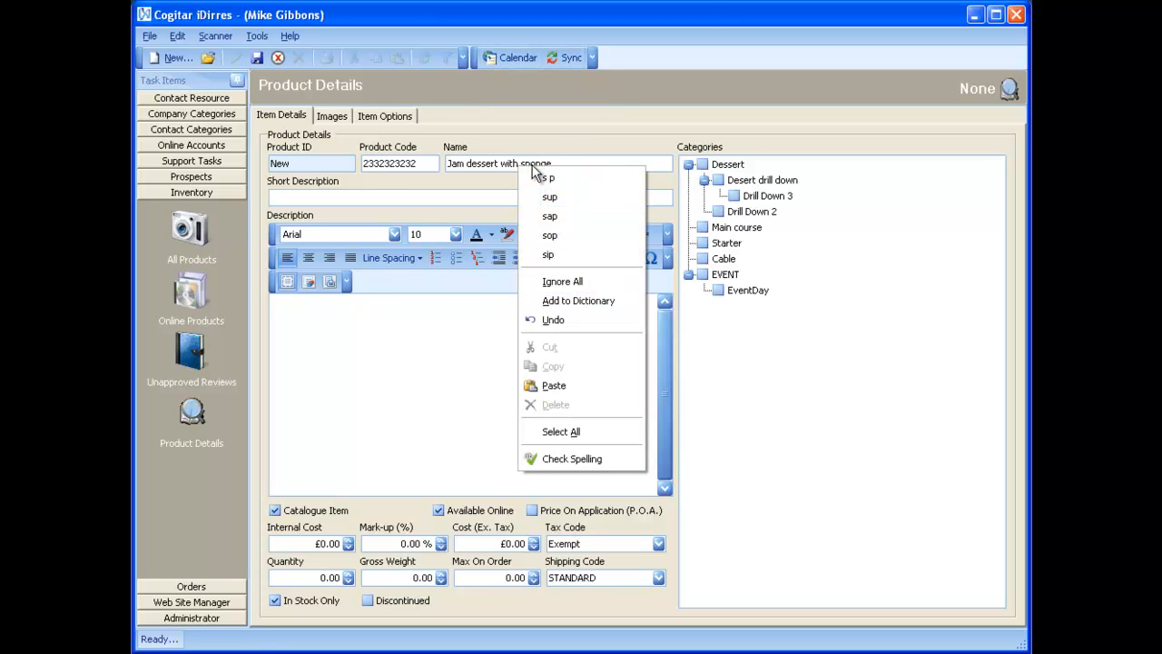
pyautogui.click(566, 295)
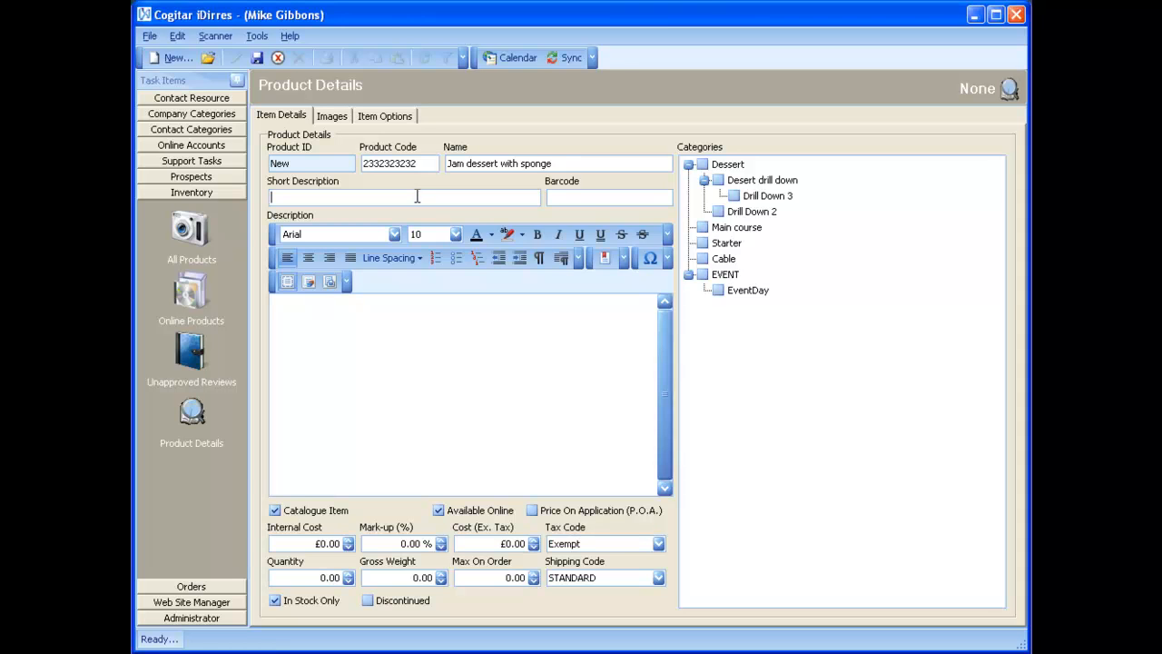
# Step: Enter short description 'Strawberry Jam dessert ready to eat with sponge cake' and barcode 334444435
pyautogui.write('Strawberry Jam dessert ready to ')
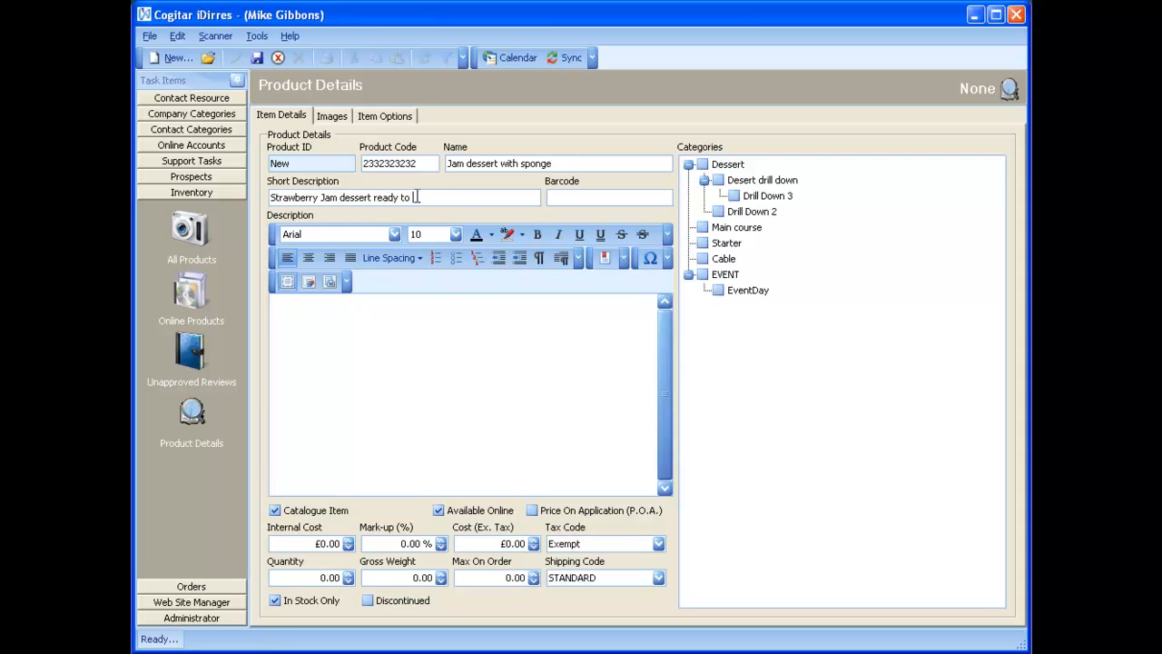
pyautogui.write('eat with sponge cake')
pyautogui.click(571, 195)
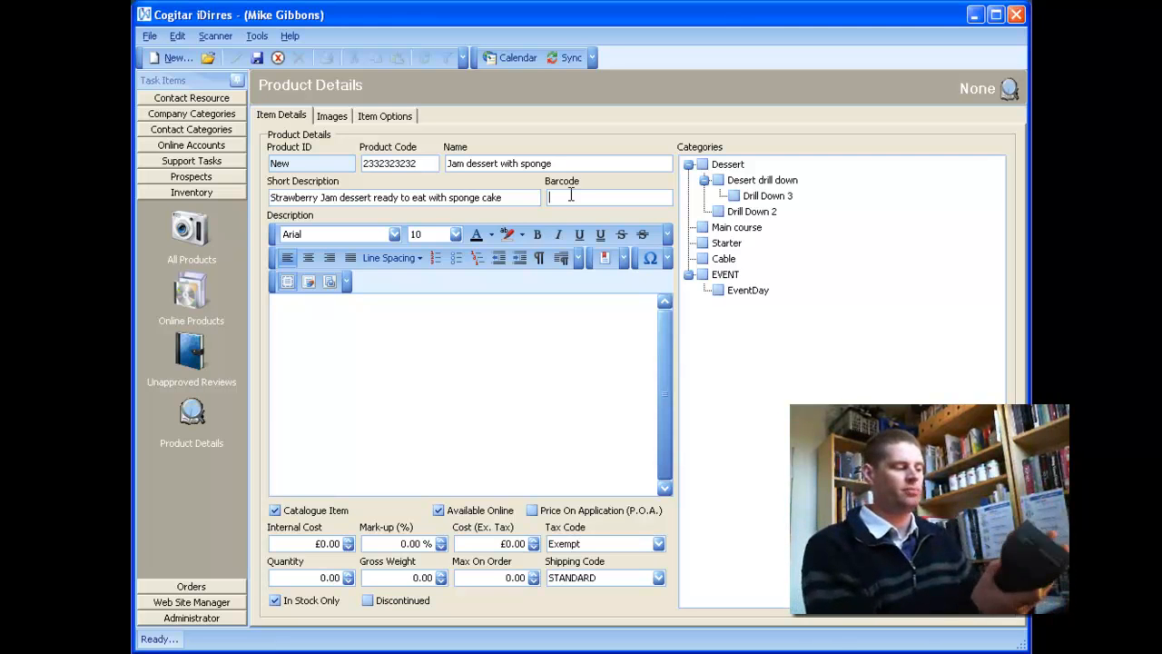
pyautogui.write('CI00110')
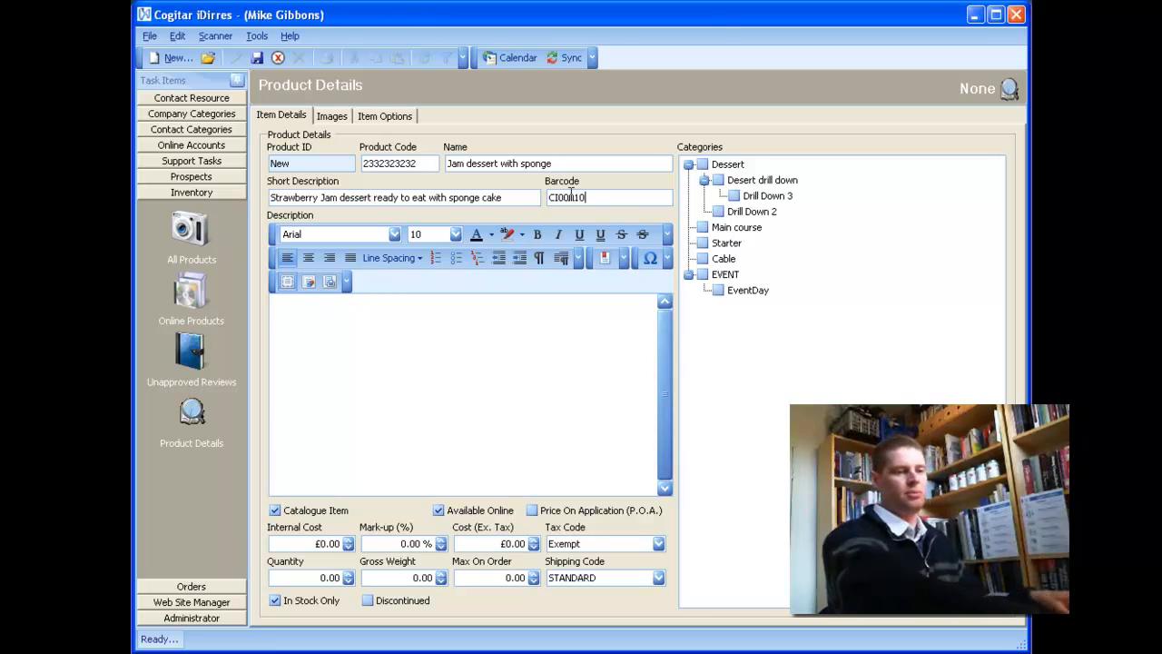
pyautogui.press('BackSpace')
pyautogui.press('BackSpace')
pyautogui.press('BackSpace')
pyautogui.press('BackSpace')
pyautogui.press('BackSpace')
pyautogui.press('BackSpace')
pyautogui.press('BackSpace')
pyautogui.write('334444435')
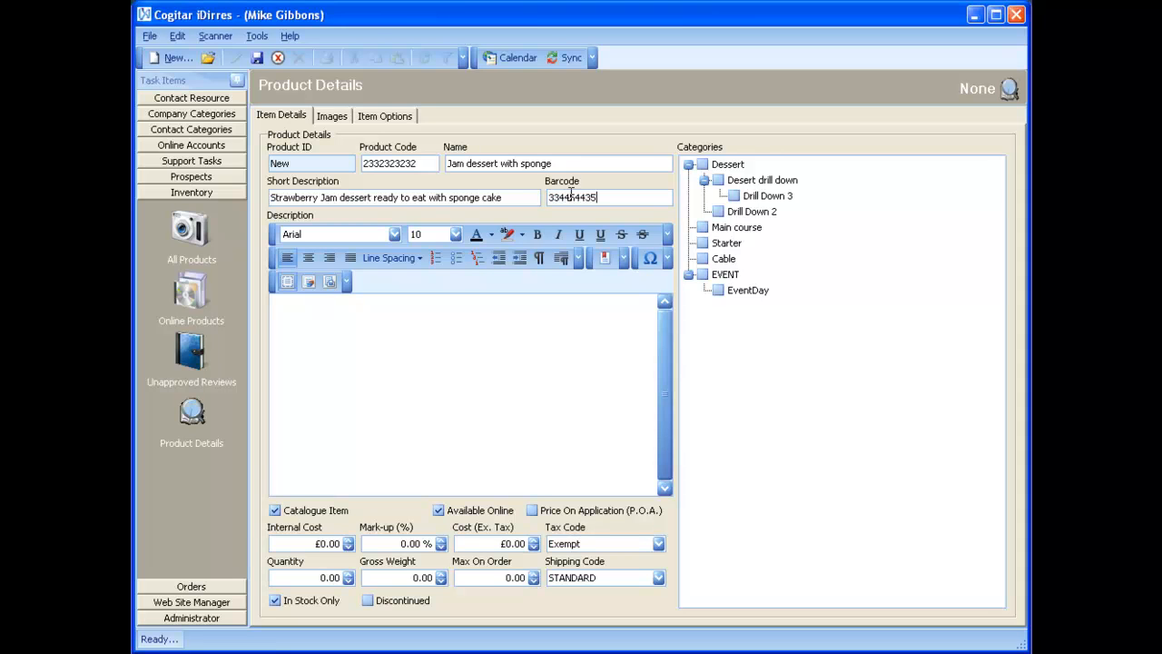
# Step: Paste Lorem ipsum into Description, bold a phrase on lines two and three, toggle Catalogue Item
pyautogui.click(395, 323)
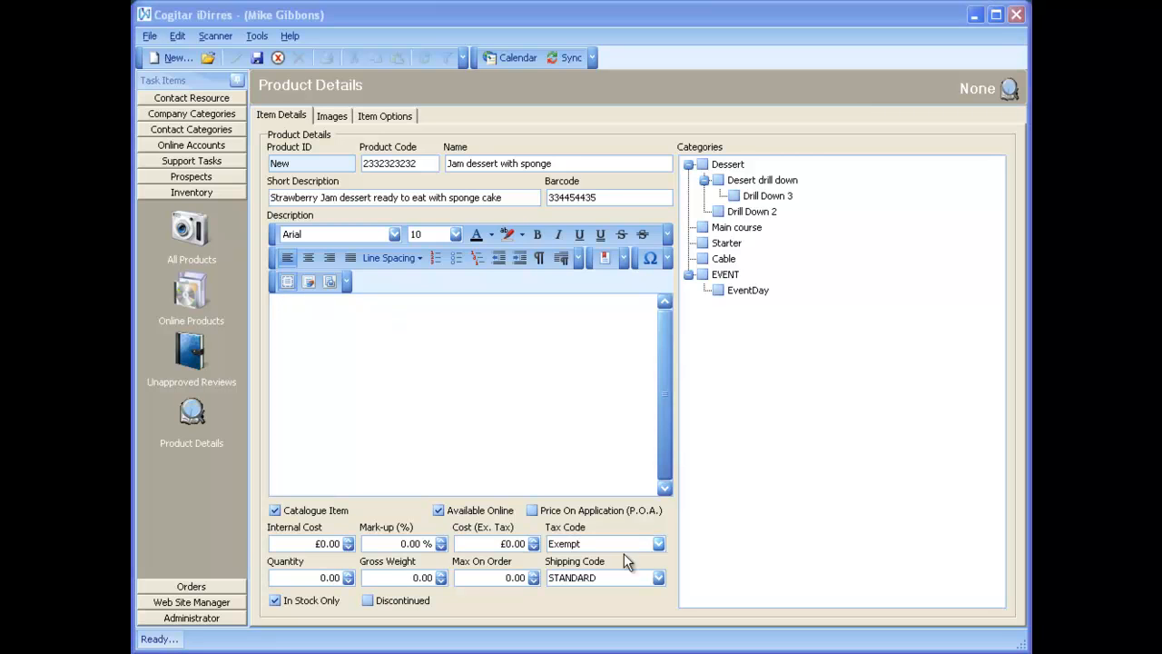
pyautogui.rightClick(469, 417)
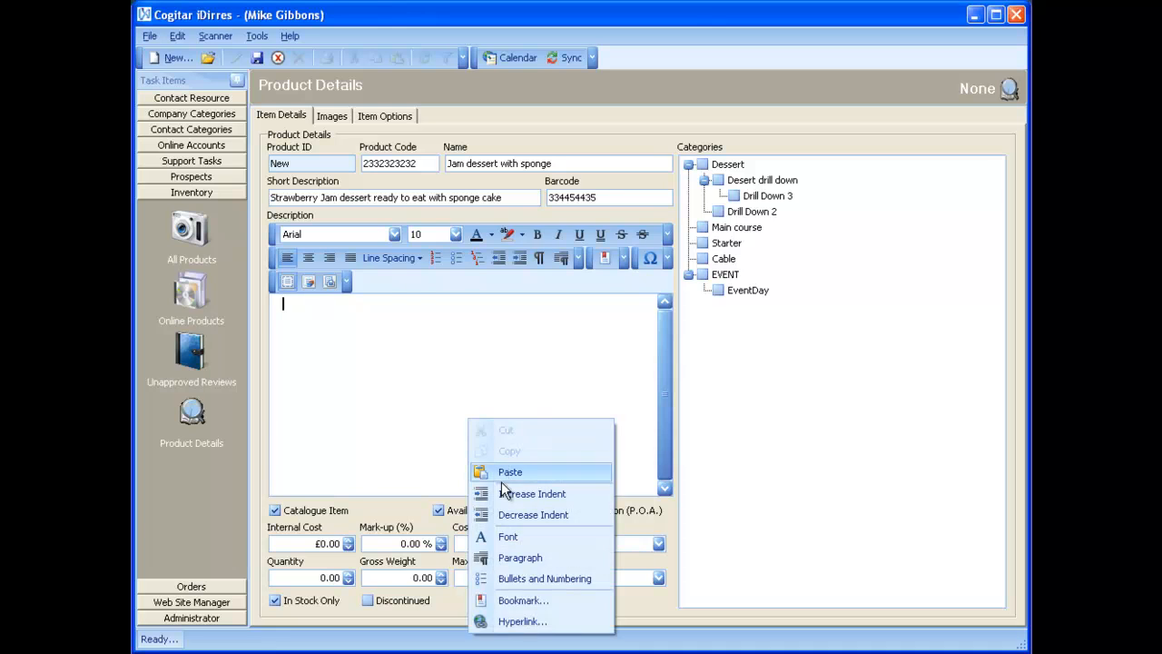
pyautogui.click(507, 472)
pyautogui.moveTo(359, 318); pyautogui.dragTo(413, 334)
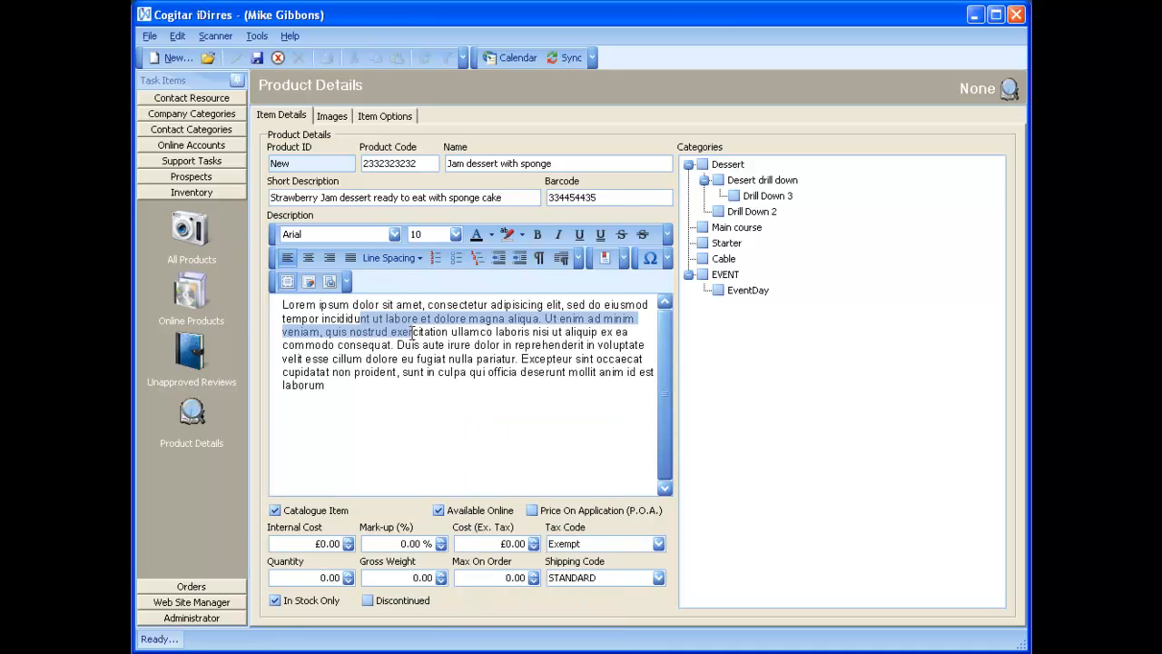
pyautogui.click(536, 236)
pyautogui.click(485, 338)
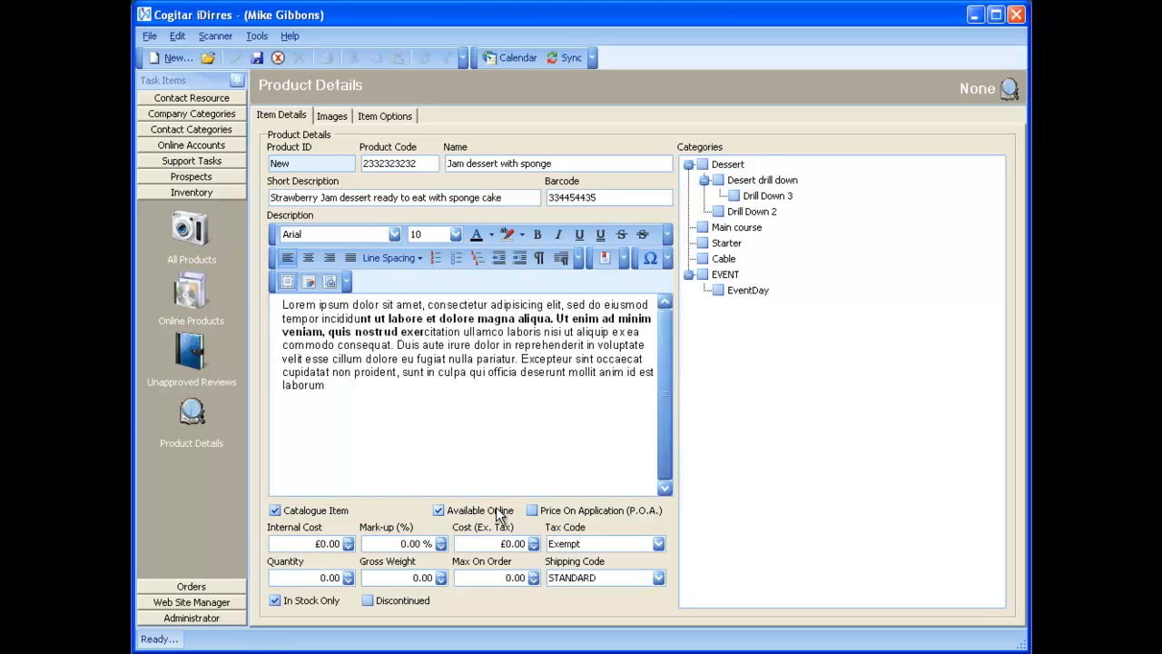
pyautogui.click(327, 511)
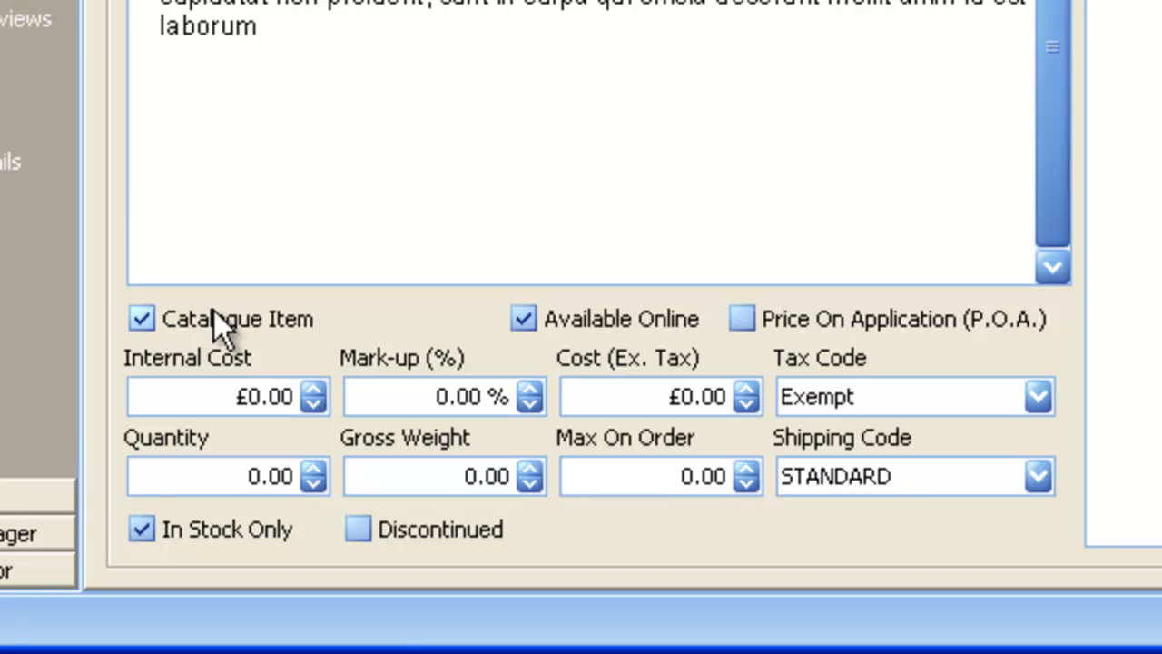
# Step: Toggle online availability, then set internal cost £10.00 and mark-up 15% for £11.50 ex. tax
pyautogui.click(534, 312)
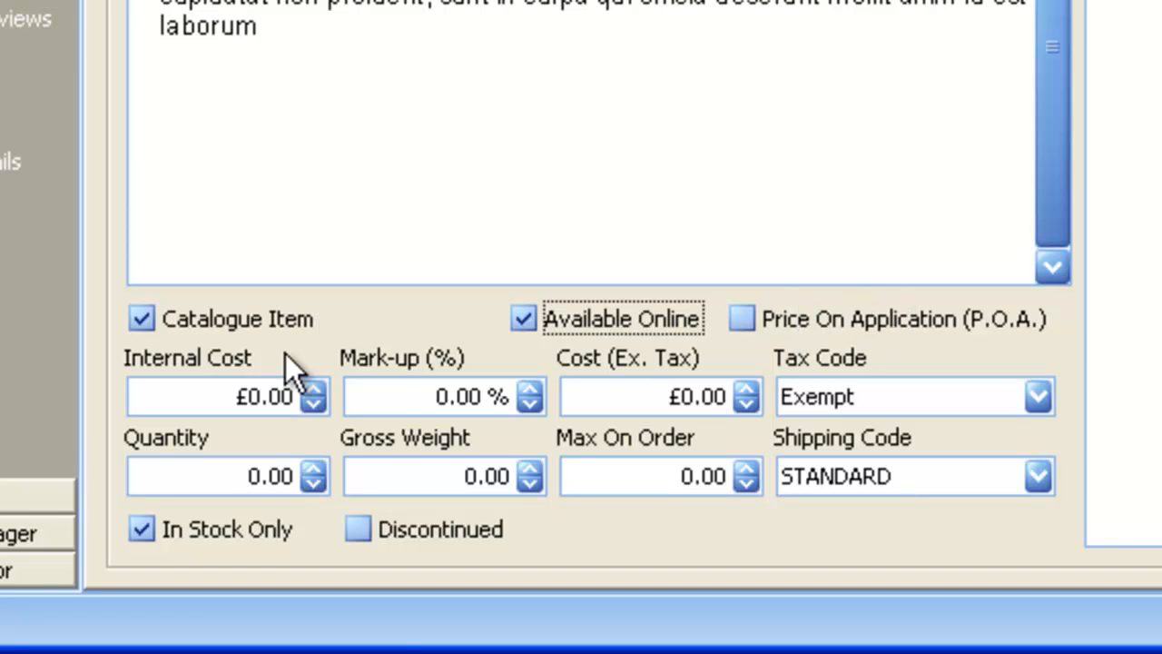
pyautogui.click(252, 397)
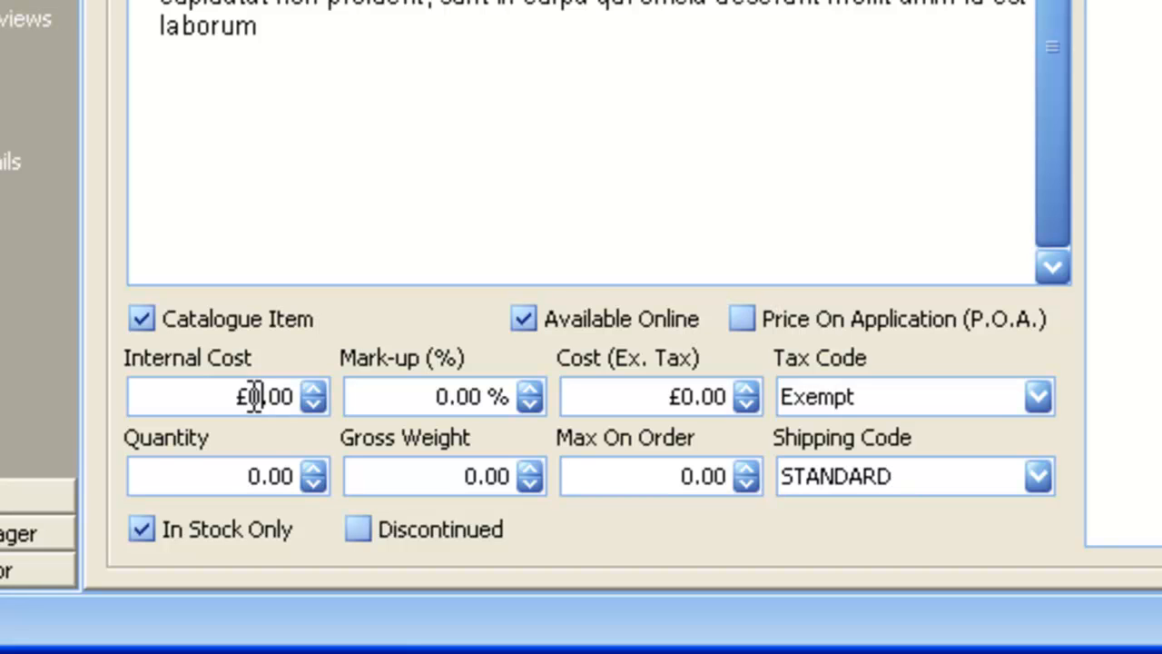
pyautogui.write('10')
pyautogui.click(495, 400)
pyautogui.click(437, 397)
pyautogui.write('15')
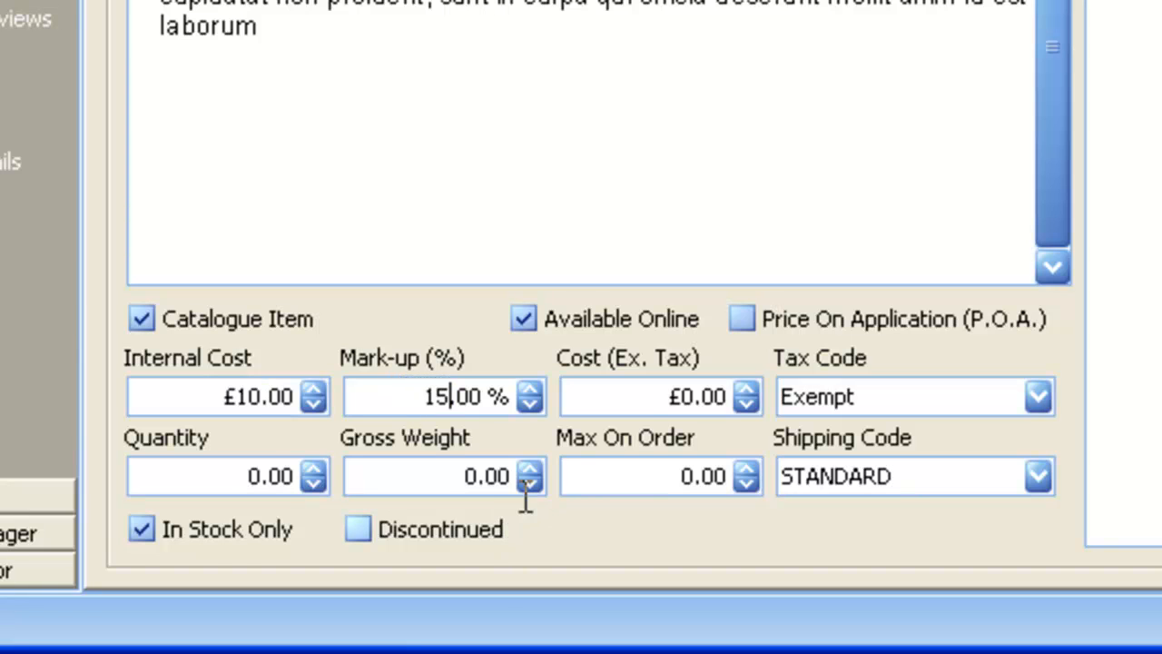
pyautogui.click(626, 396)
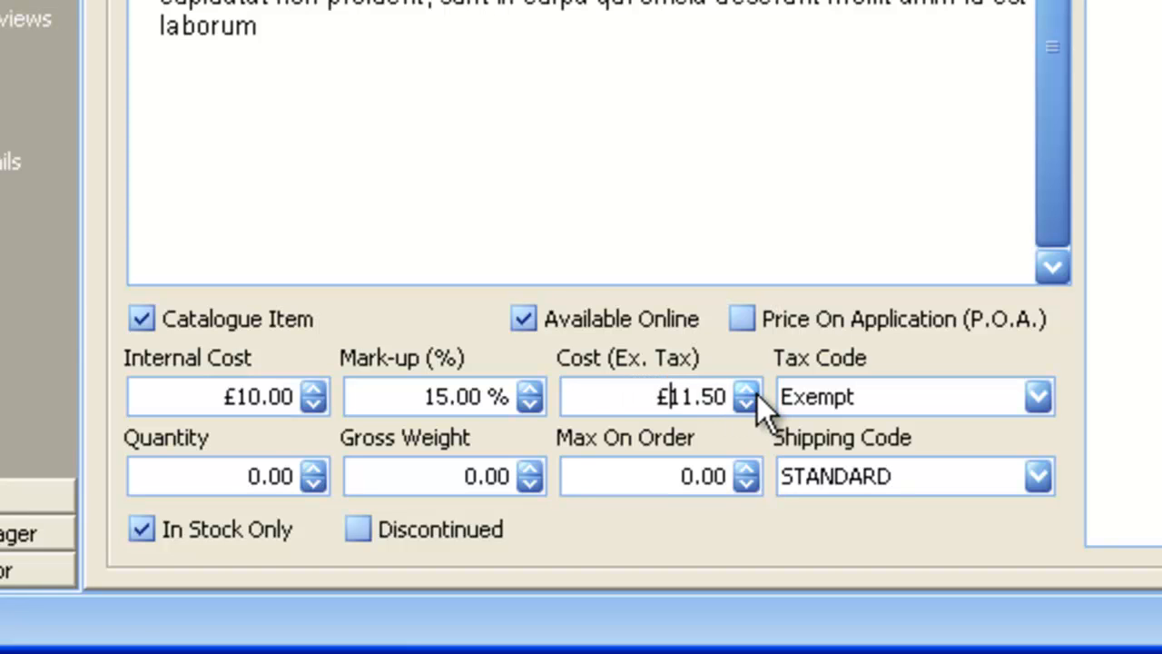
# Step: Set the tax code to Standard Rate and enter the stock quantity
pyautogui.click(863, 396)
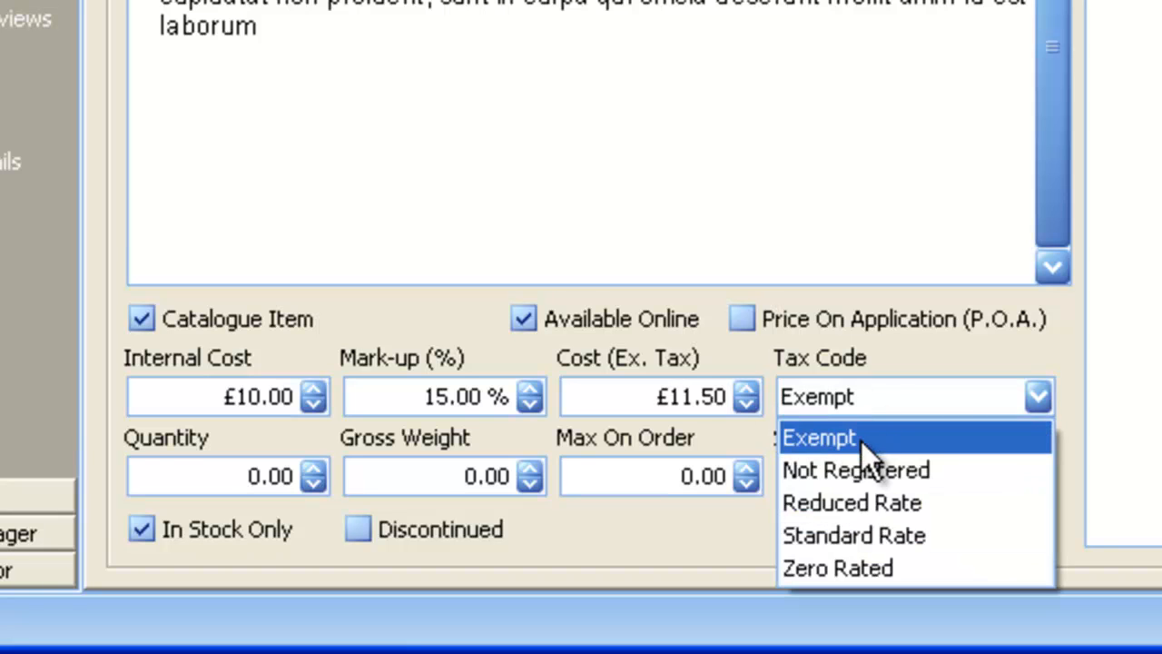
pyautogui.click(863, 534)
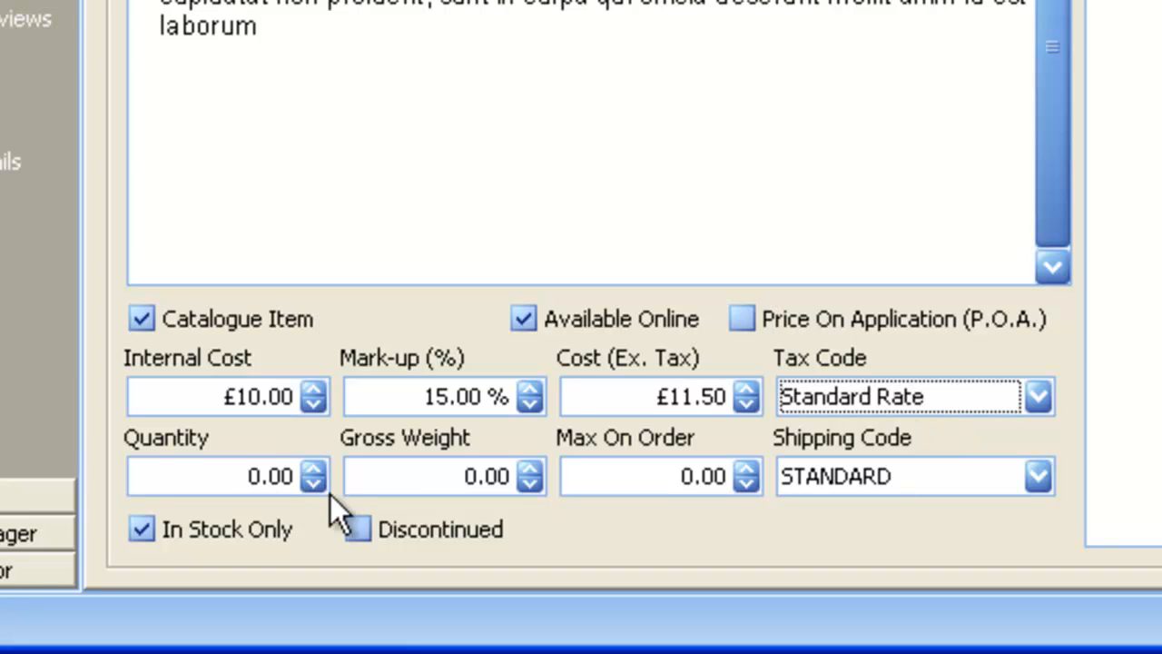
pyautogui.click(255, 457)
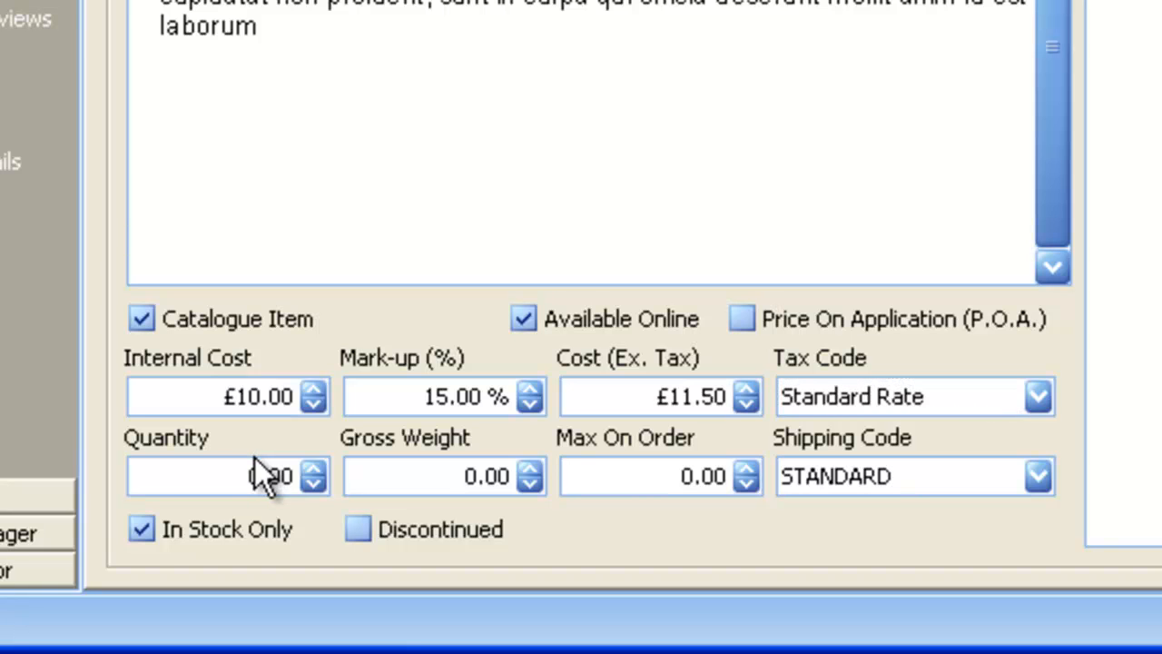
pyautogui.write('25')
# Step: Adjust the gross weight value and set Max On Order to 50
pyautogui.moveTo(465, 474); pyautogui.dragTo(474, 476)
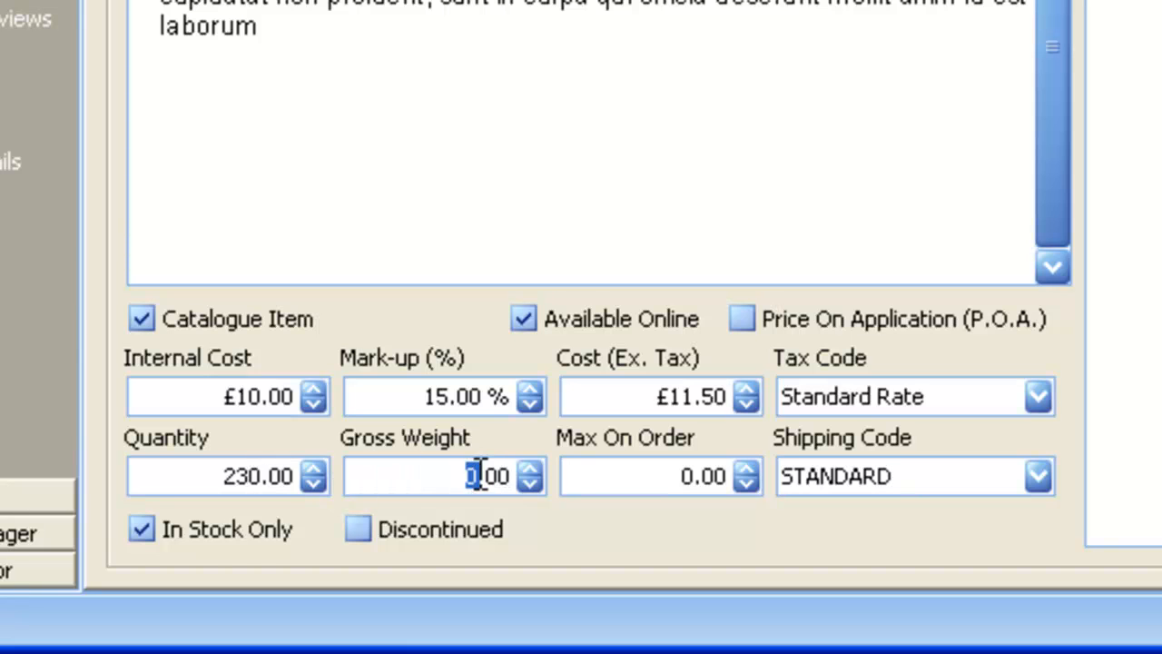
pyautogui.click(495, 470)
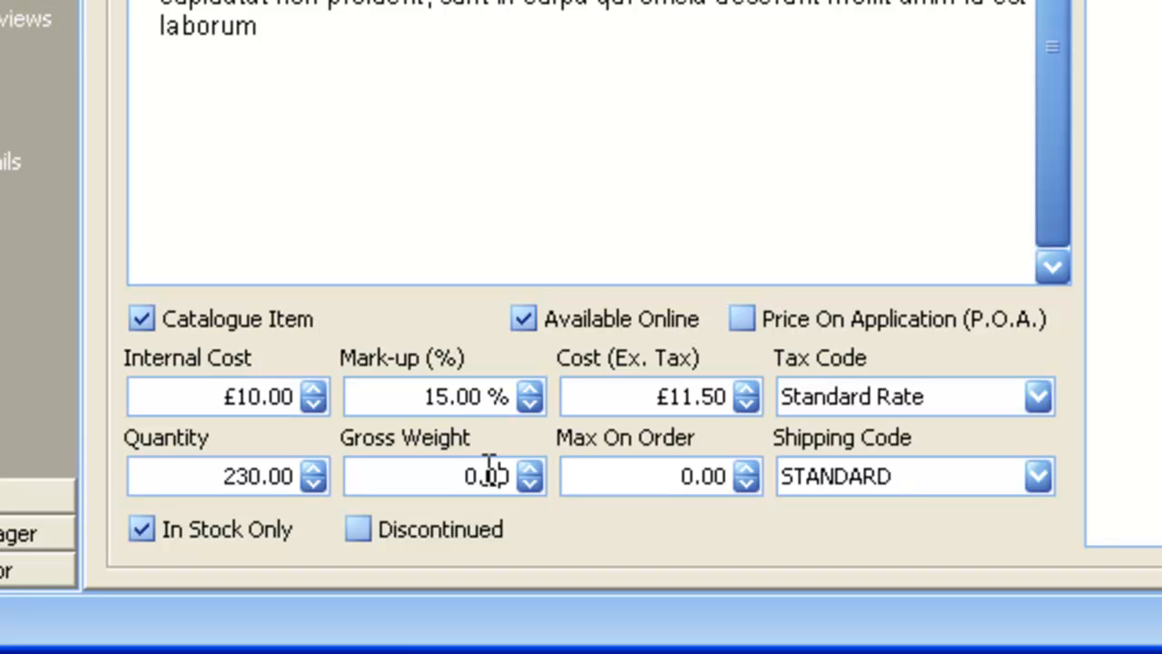
pyautogui.moveTo(484, 467); pyautogui.dragTo(514, 474)
pyautogui.click(644, 476)
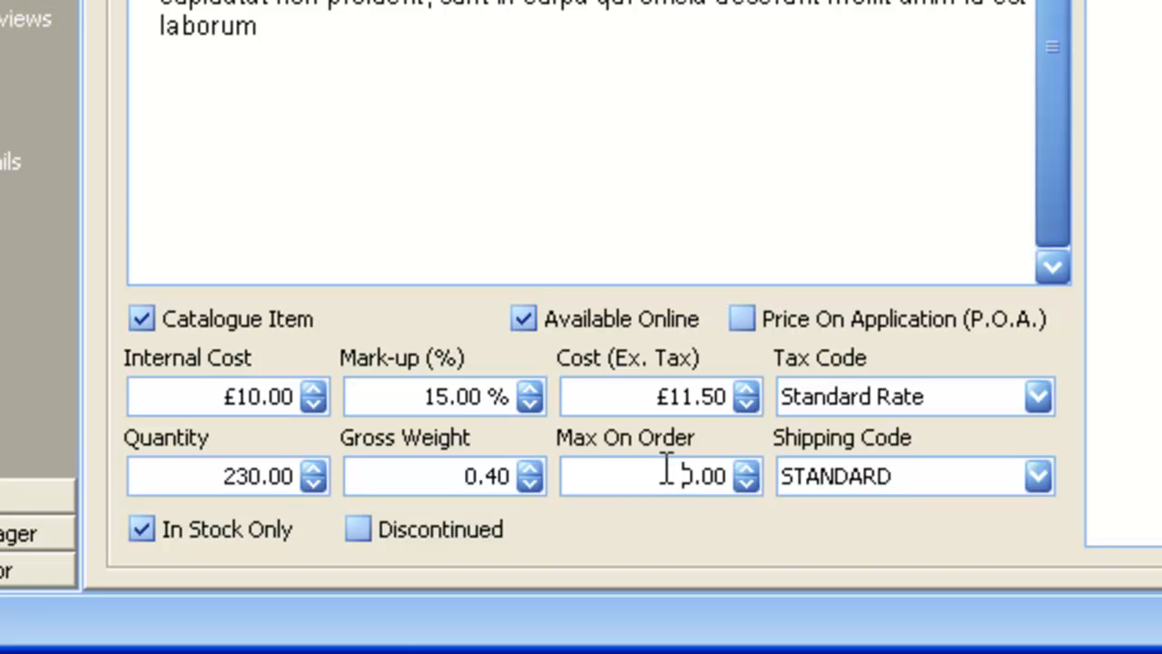
pyautogui.write('50')
# Step: Pick NEXT_DAY from the Shipping Code dropdown in place of STANDARD
pyautogui.click(921, 474)
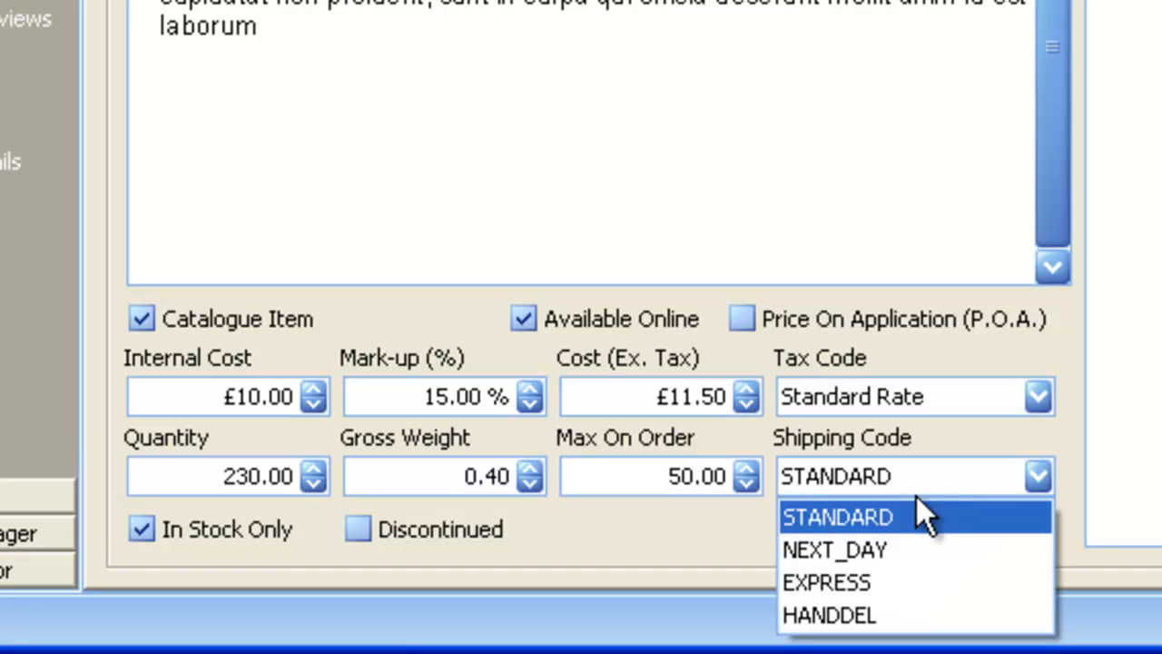
pyautogui.click(890, 541)
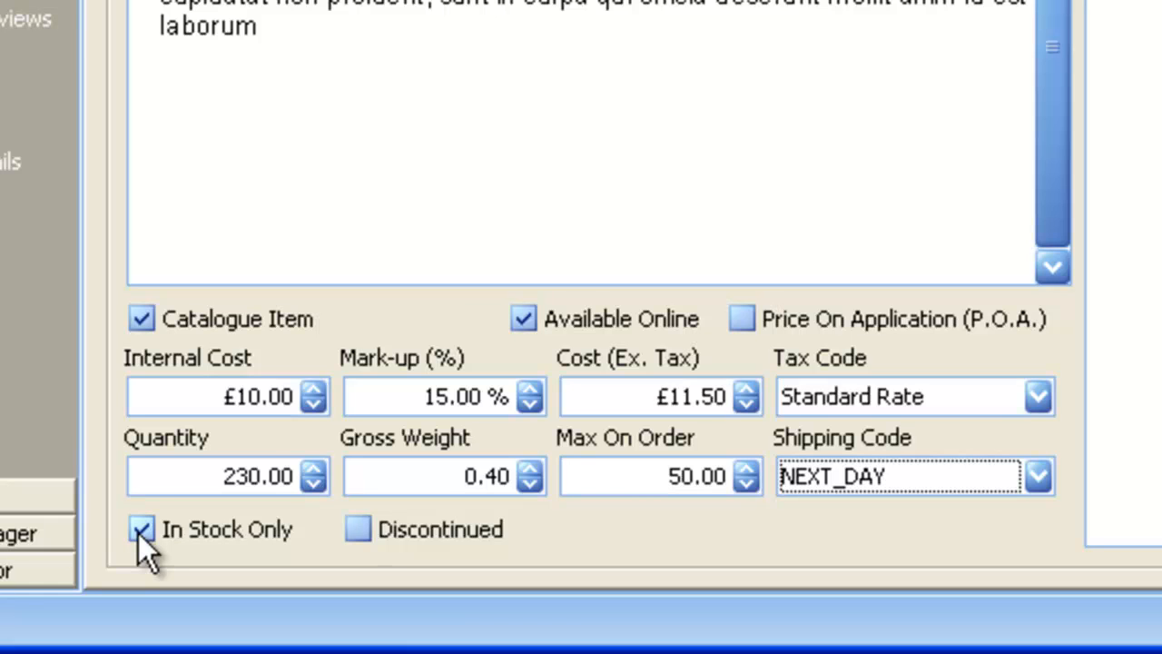
# Step: Untick and re-tick In Stock Only, then tick Discontinued
pyautogui.click(141, 530)
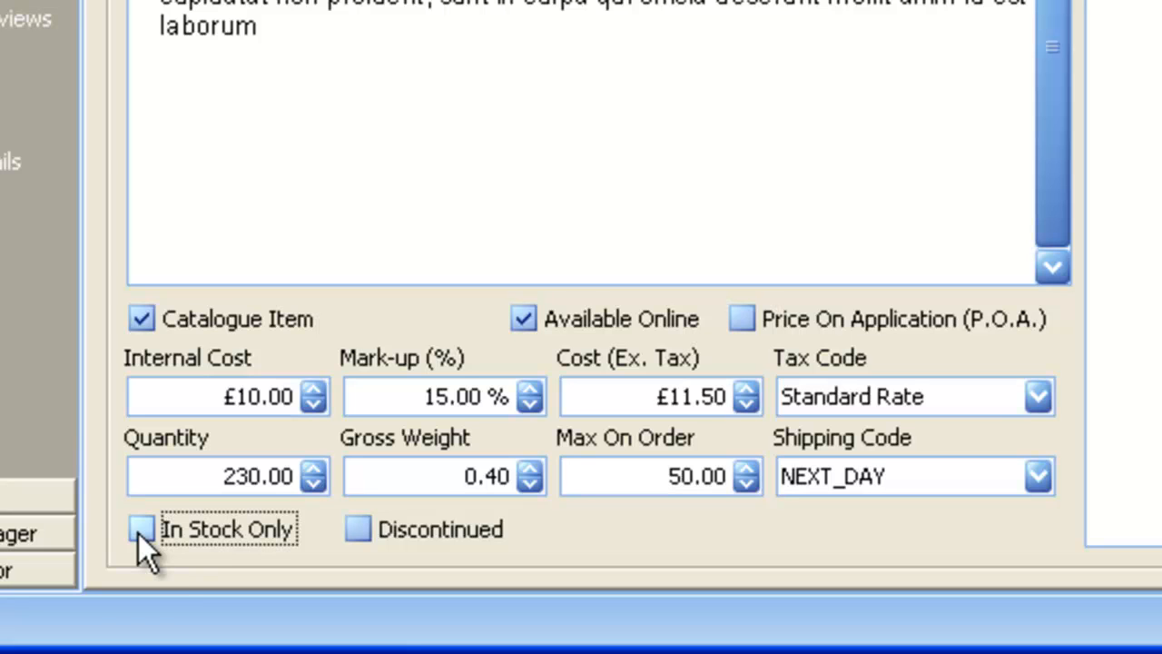
pyautogui.click(167, 534)
pyautogui.click(385, 535)
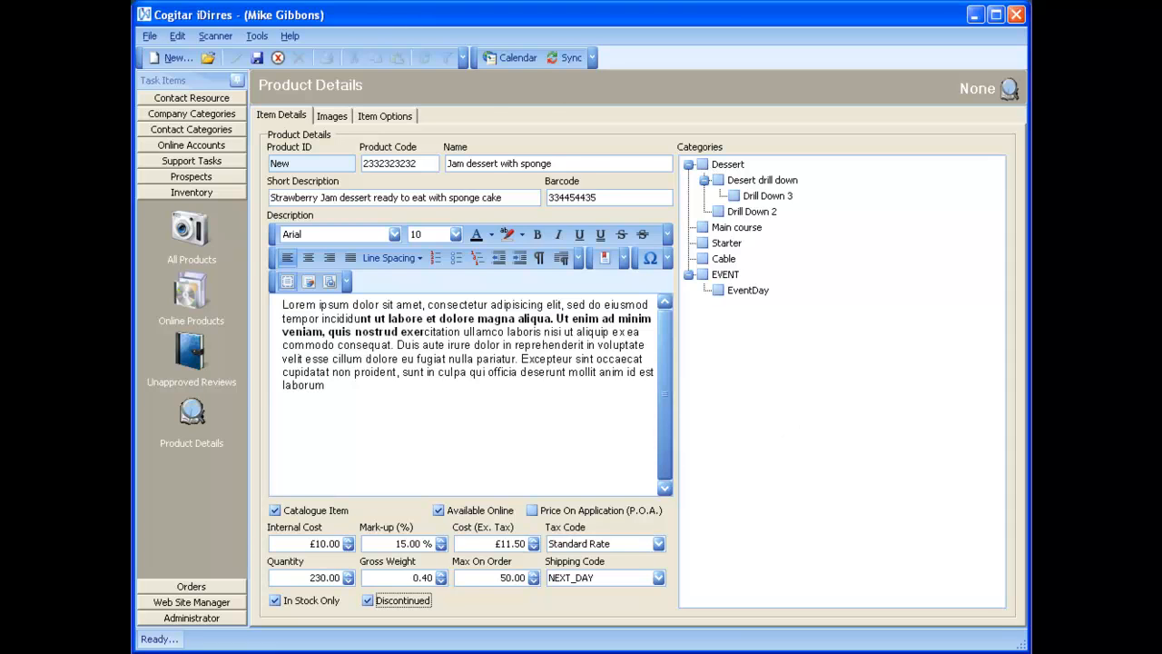
# Step: Switch to the Internet Explorer window showing the demo site's Dessert page
pyautogui.hotkey('alt', 'Tab')
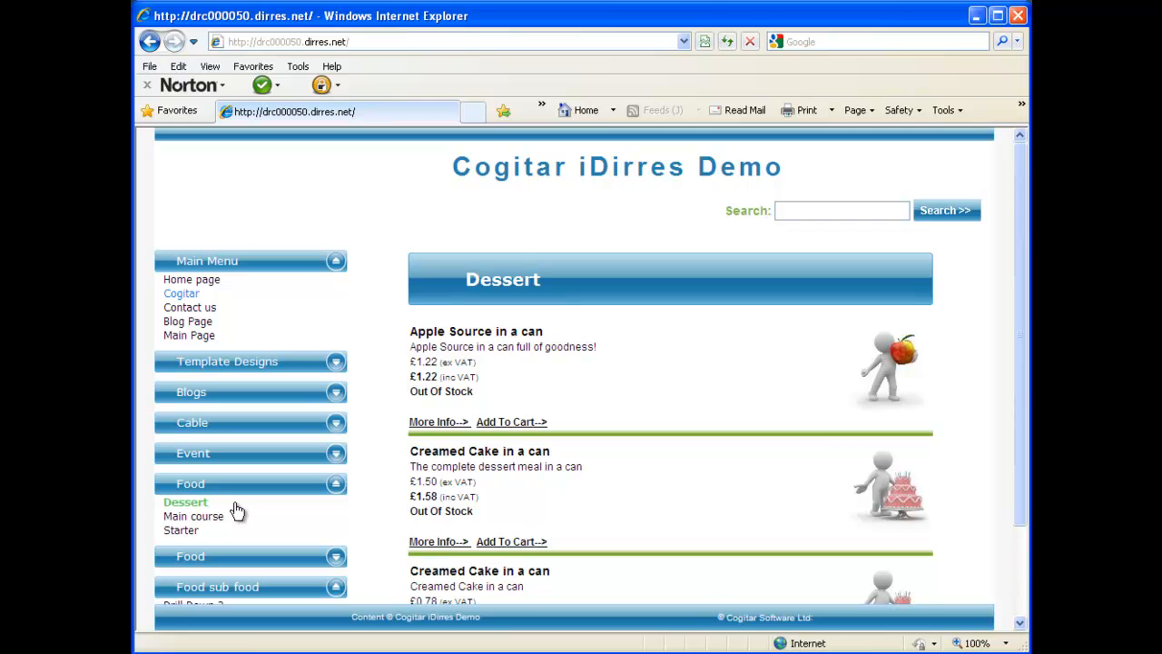
pyautogui.scroll(-1, 236, 511)
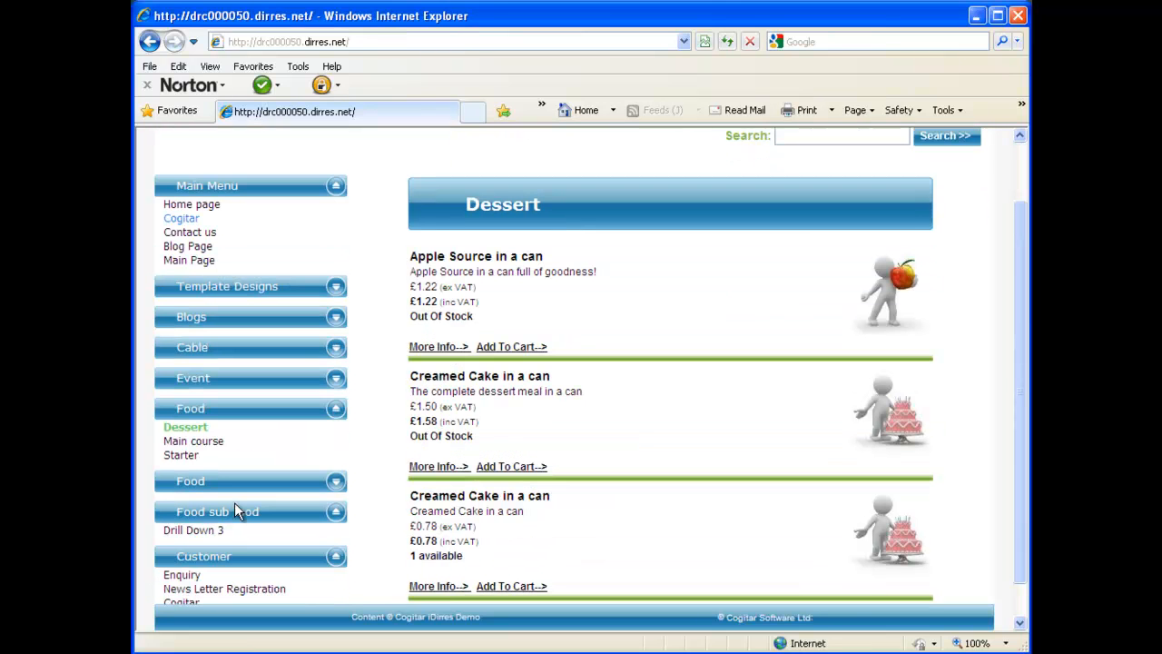
pyautogui.click(194, 440)
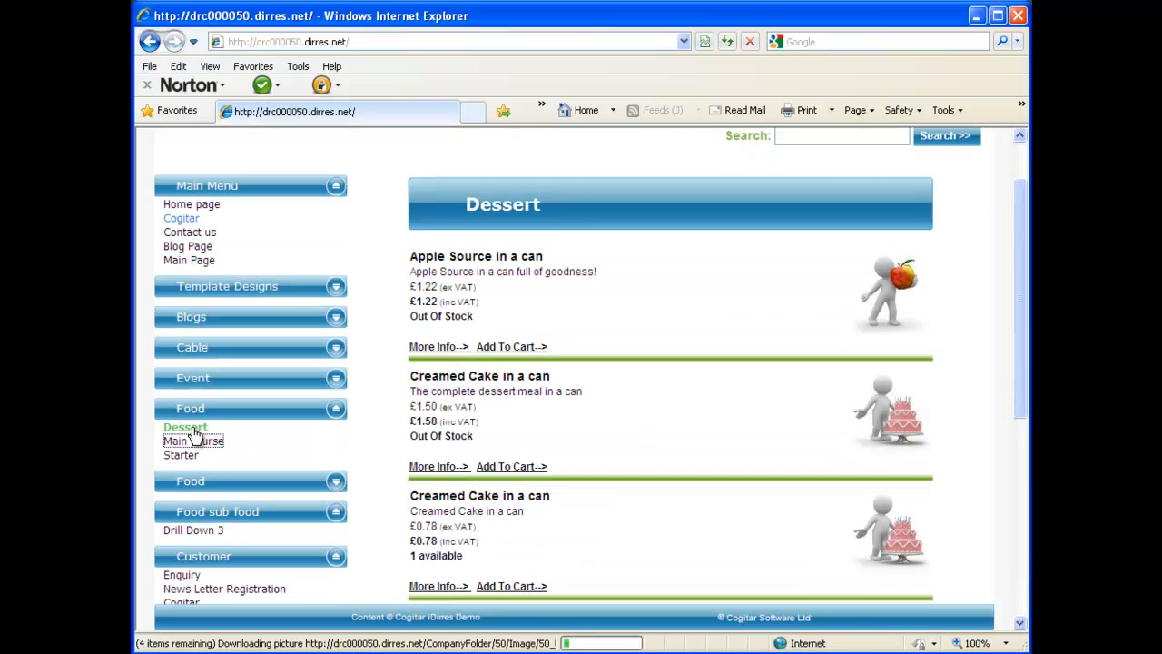
pyautogui.click(186, 427)
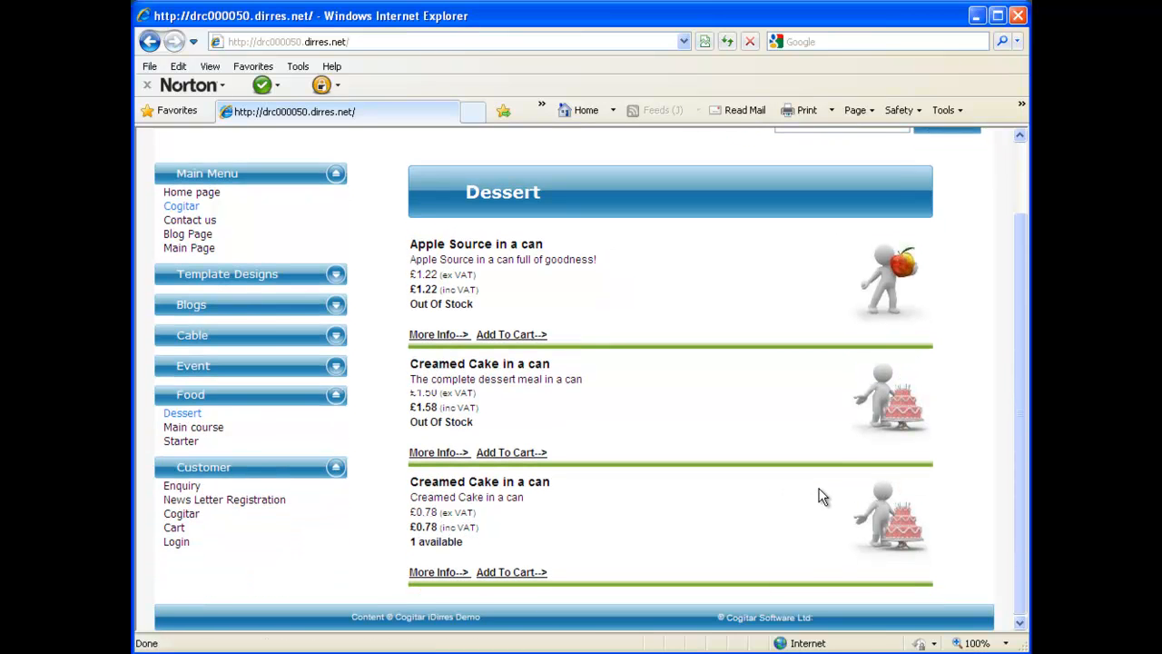
pyautogui.scroll(2, 820, 497)
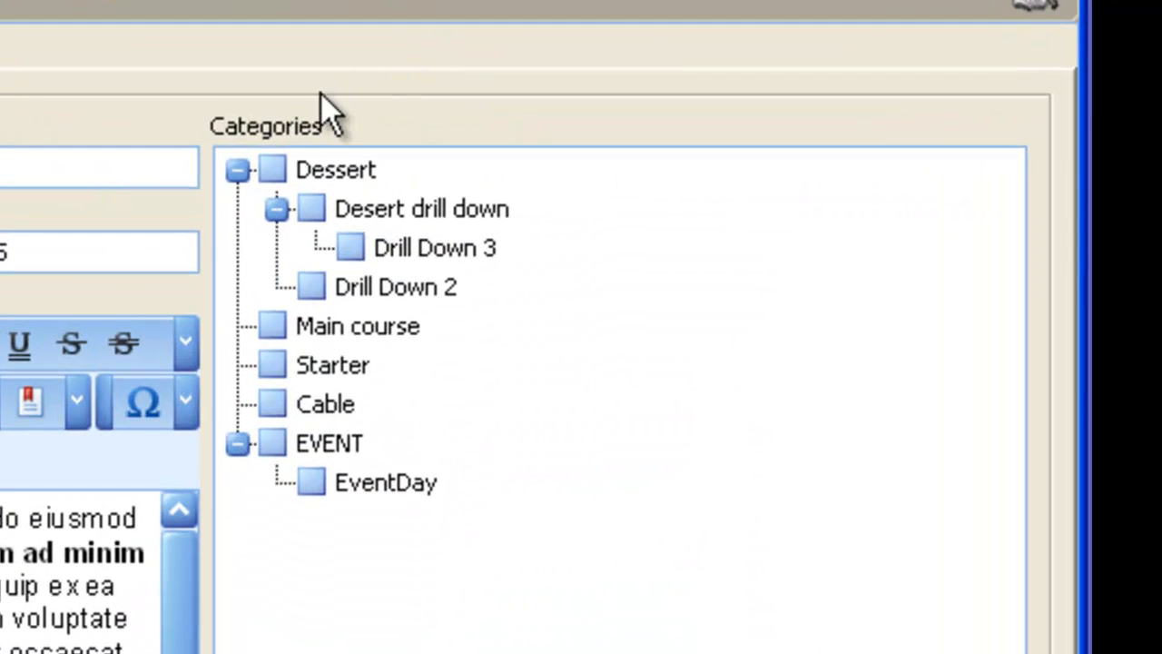
# Step: Tick Dessert in the Categories tree and go to the product's empty Images page
pyautogui.click(273, 169)
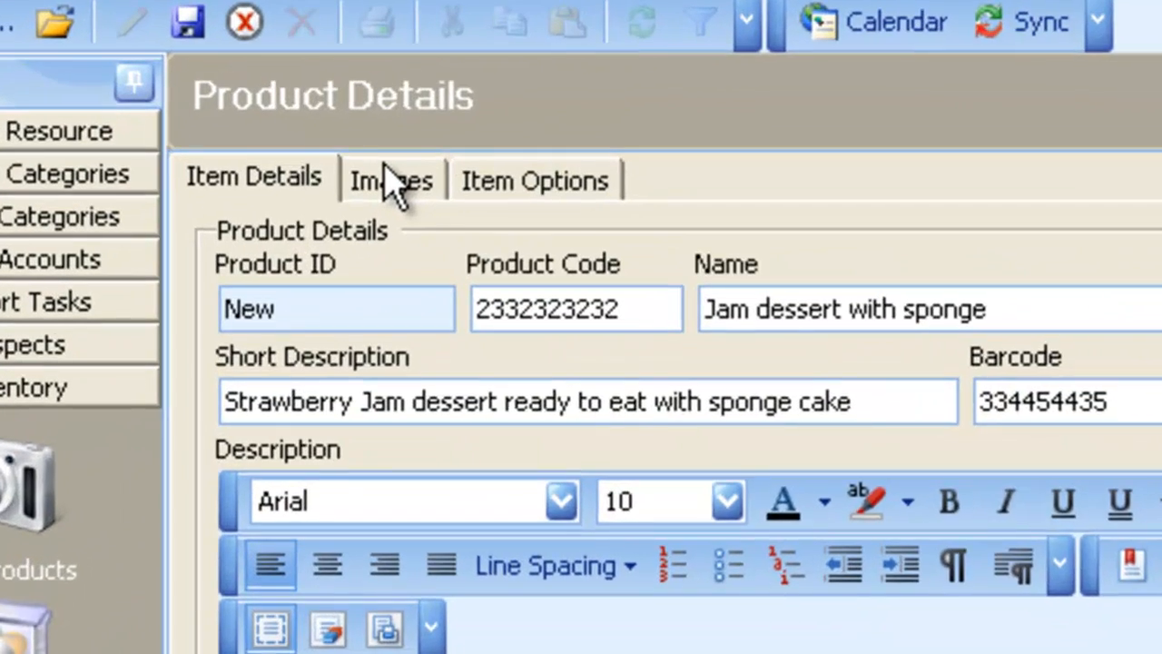
pyautogui.click(329, 113)
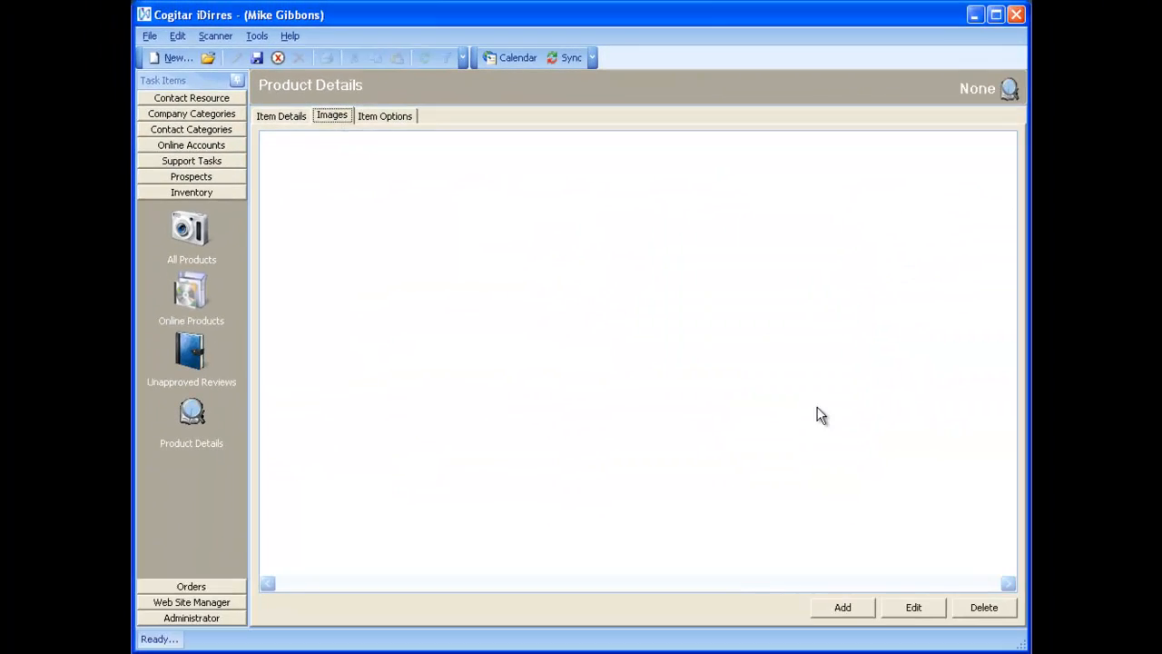
# Step: Add CanSideImage.jpg as the first product image with hint 'Can of soup for your interest'
pyautogui.click(843, 607)
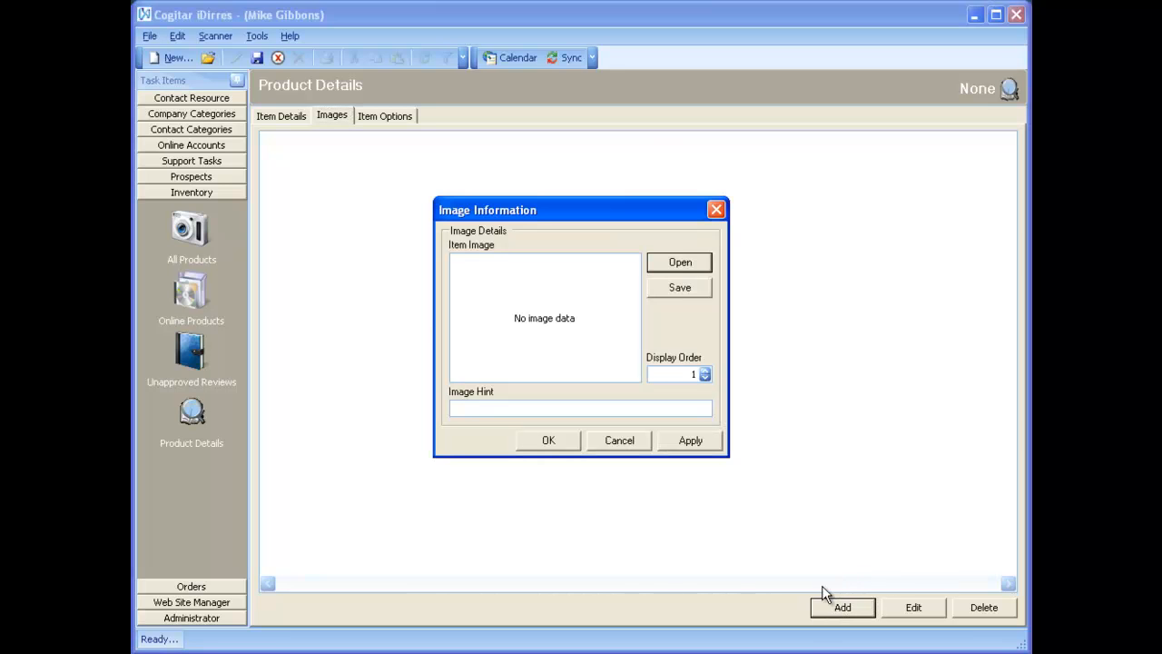
pyautogui.click(673, 261)
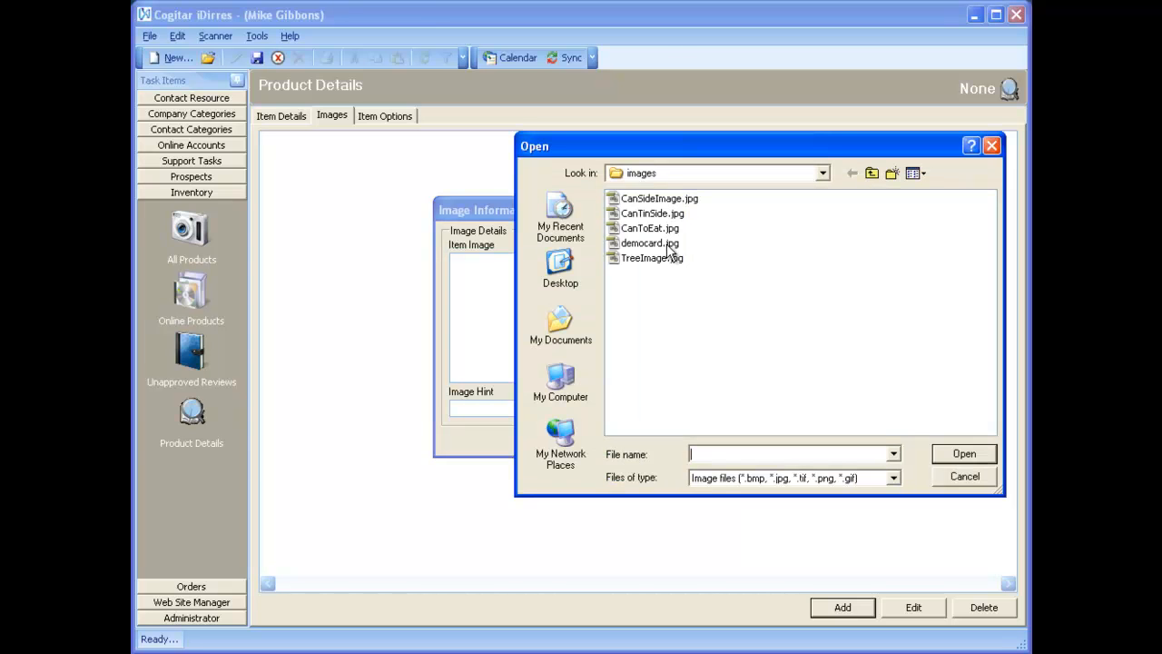
pyautogui.doubleClick(668, 199)
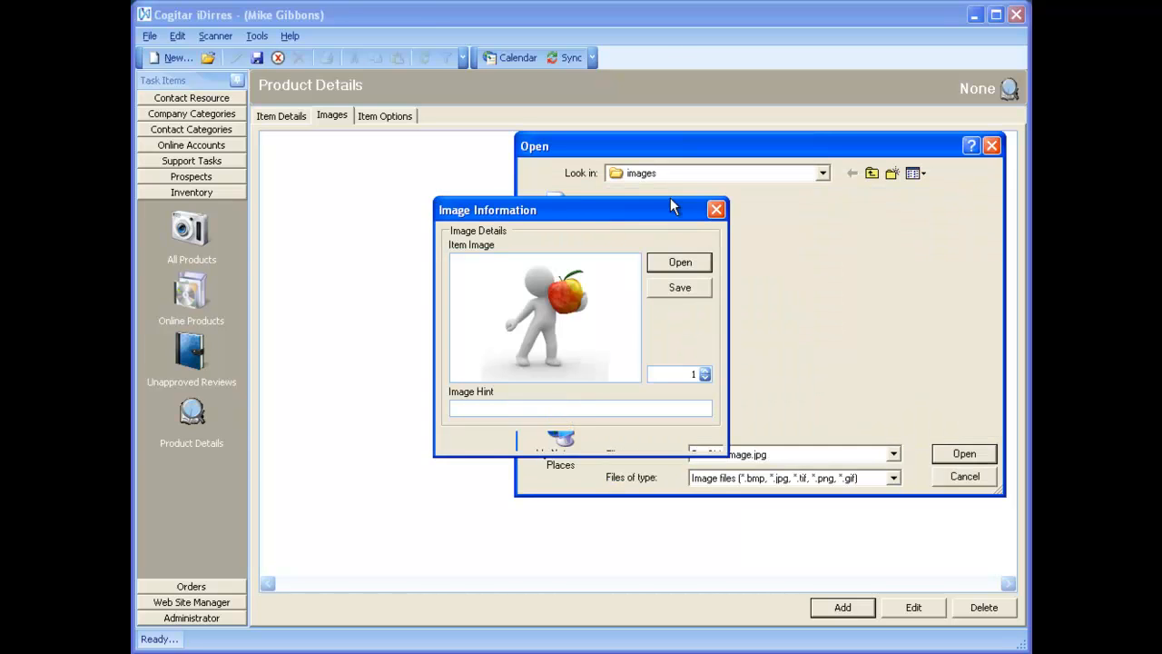
pyautogui.click(596, 406)
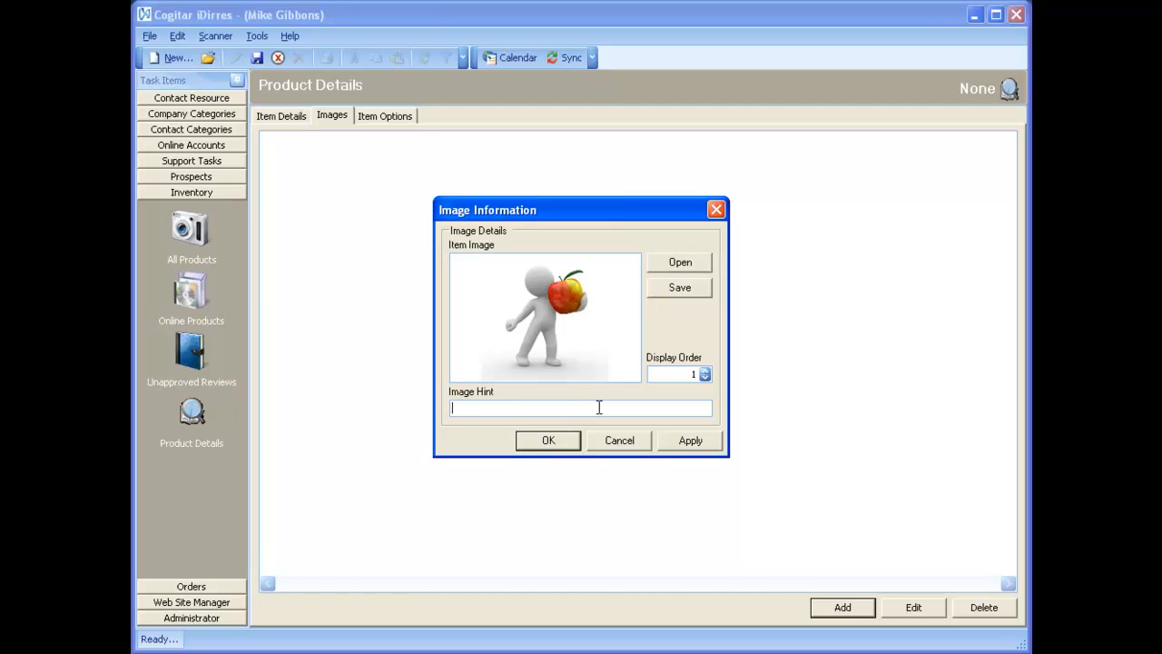
pyautogui.write('Can of soup for your interest')
pyautogui.click(549, 441)
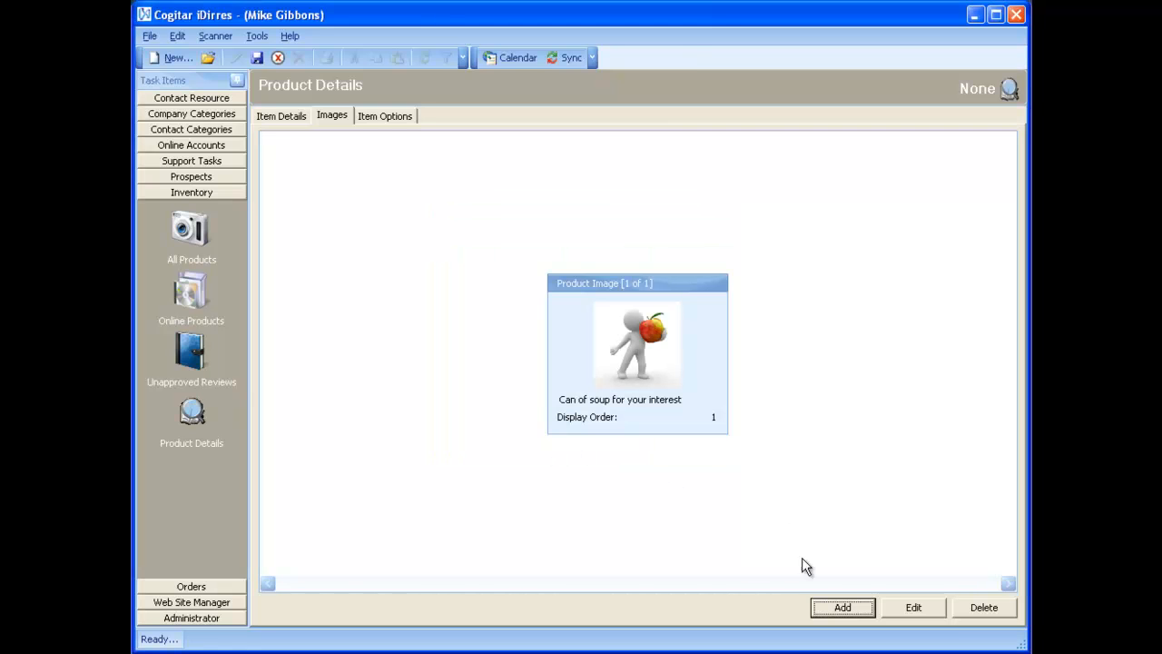
# Step: Add CanTinSide.jpg as the second product image with hint 'Tin side view'
pyautogui.click(828, 607)
pyautogui.click(682, 268)
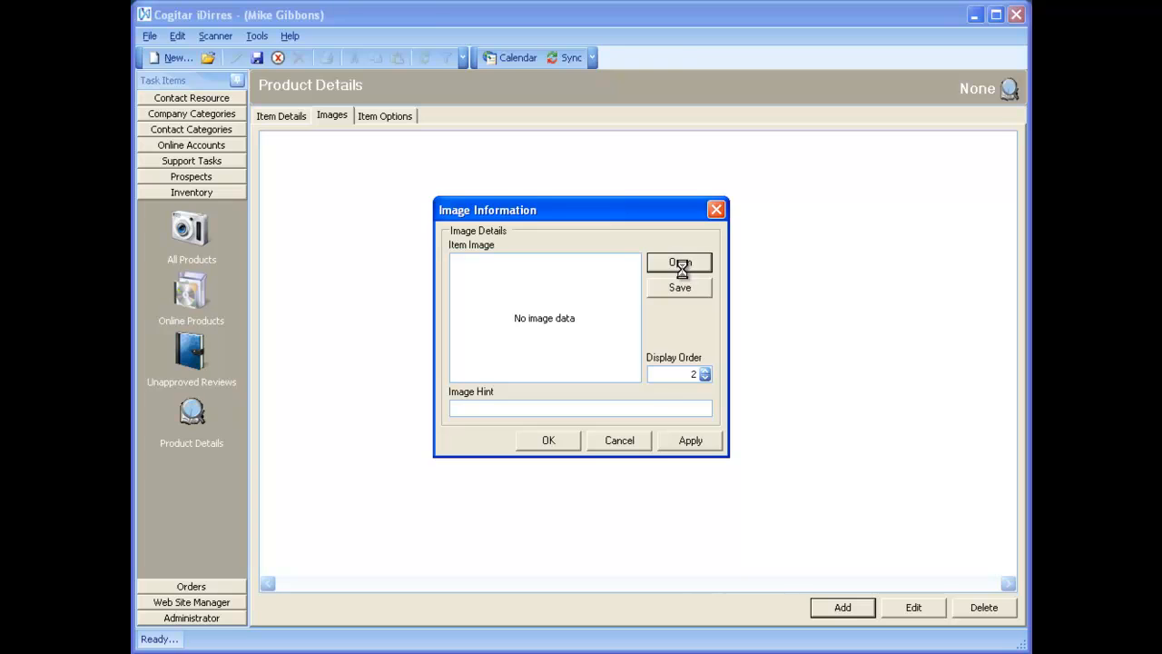
pyautogui.doubleClick(651, 215)
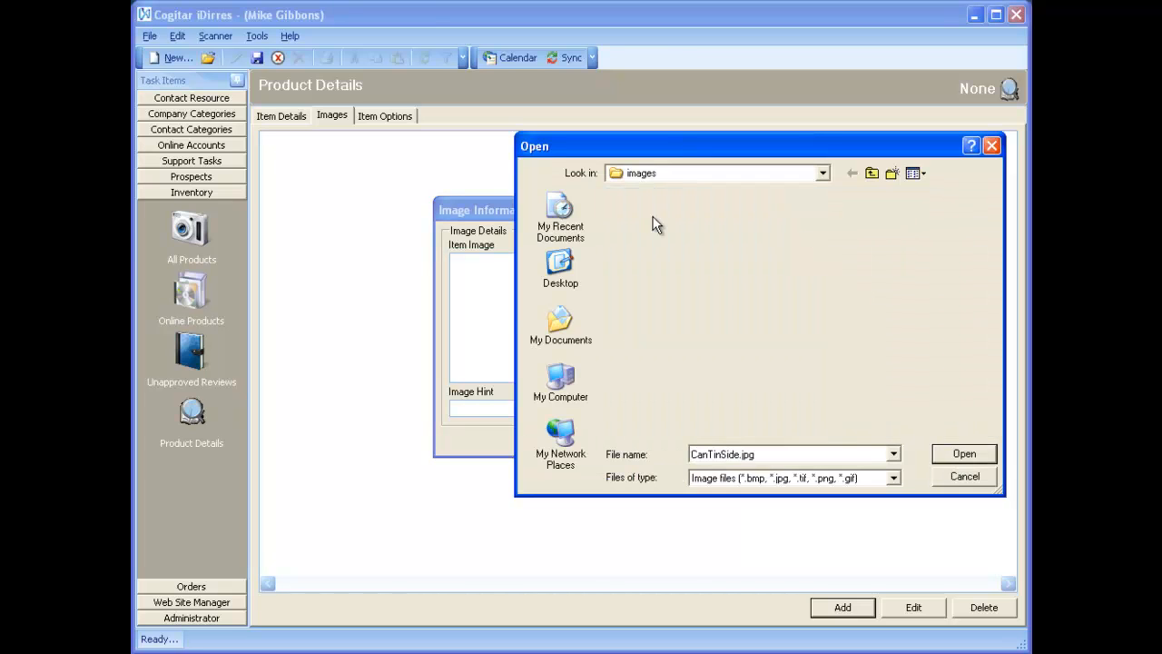
pyautogui.click(614, 409)
pyautogui.write('Tin side ')
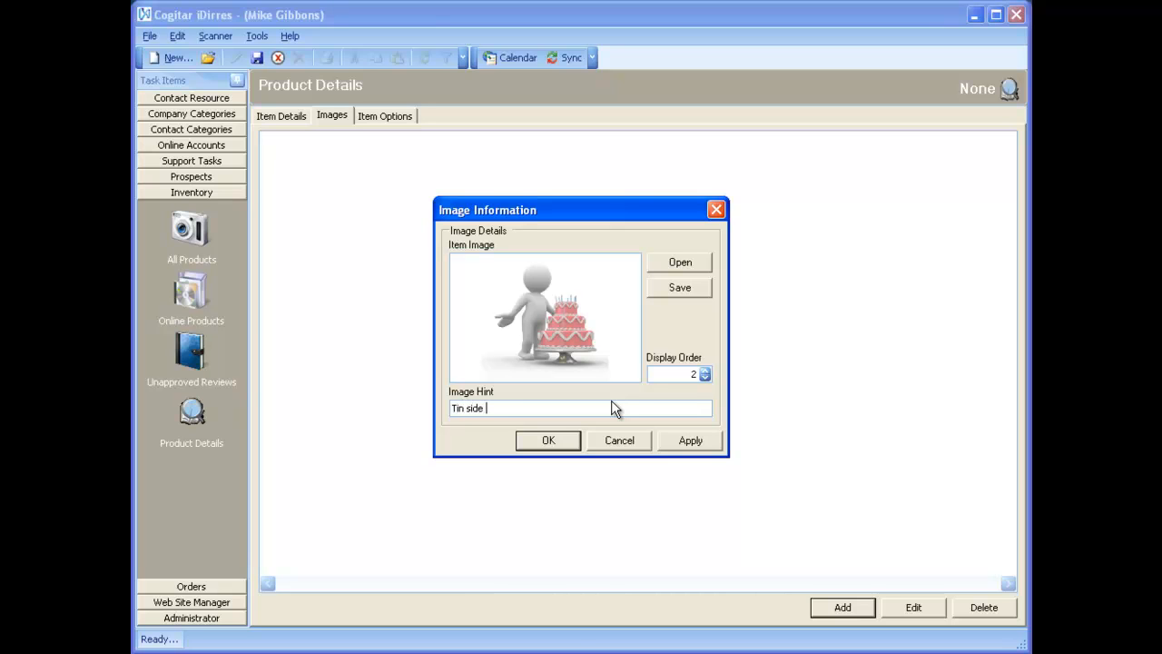
pyautogui.write('view')
pyautogui.click(554, 444)
# Step: Add CanToEat.jpg as the third image with hint 'Can to eat', then show Item Options
pyautogui.click(849, 603)
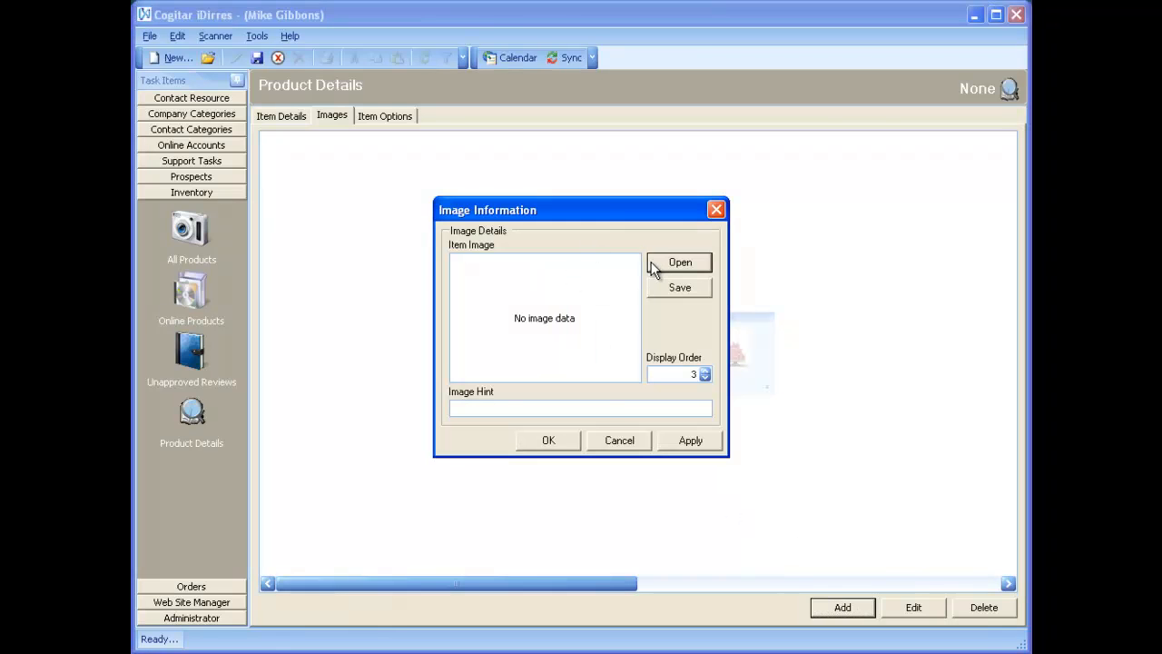
pyautogui.click(652, 263)
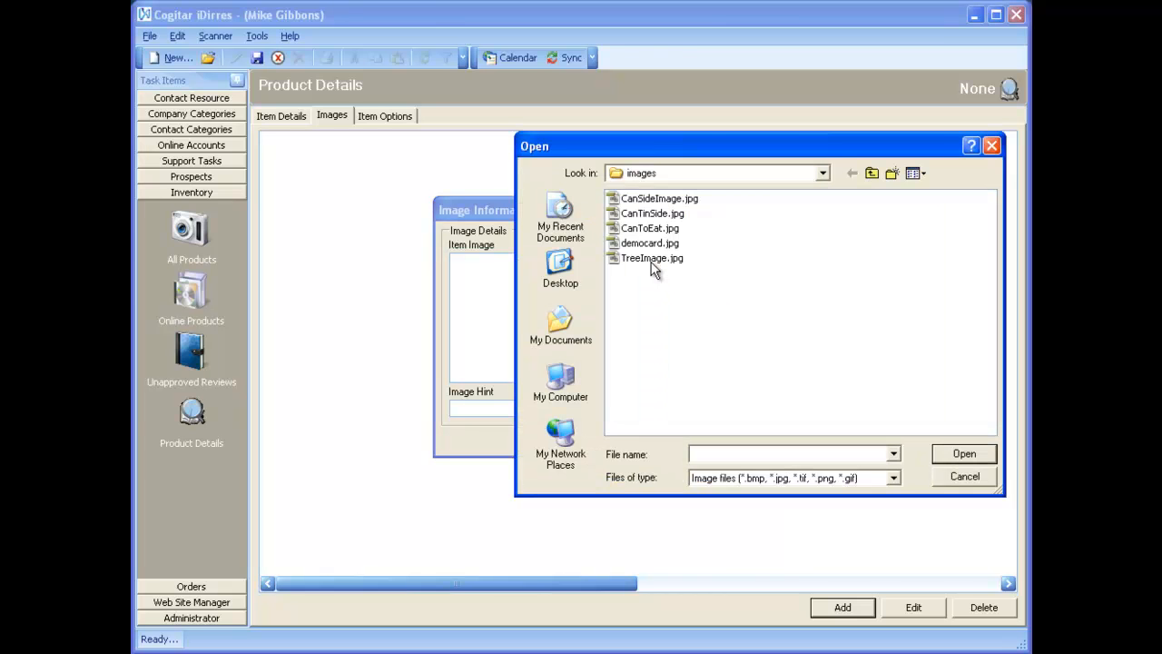
pyautogui.doubleClick(648, 228)
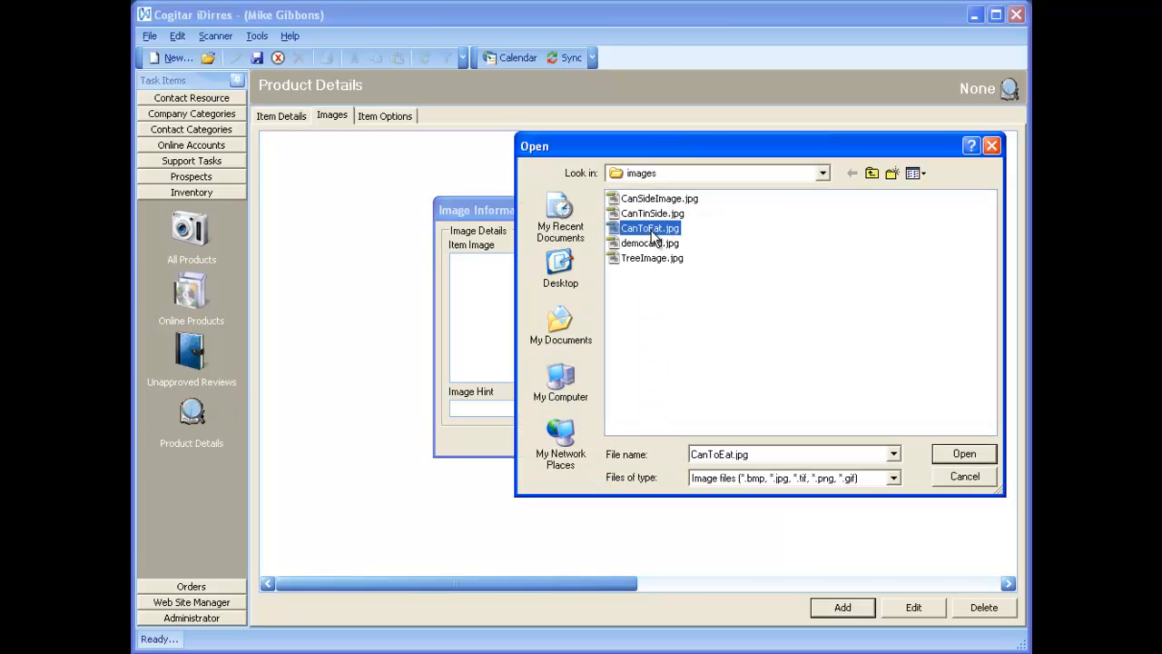
pyautogui.click(574, 408)
pyautogui.write('Can')
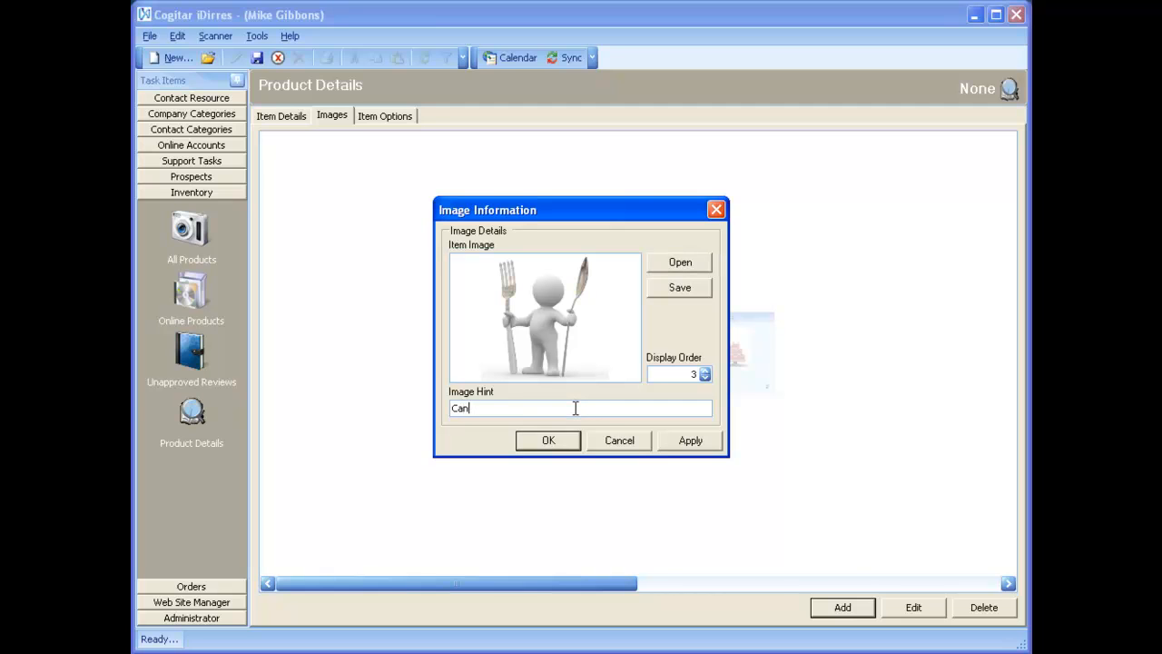
pyautogui.write(' to eat')
pyautogui.click(558, 445)
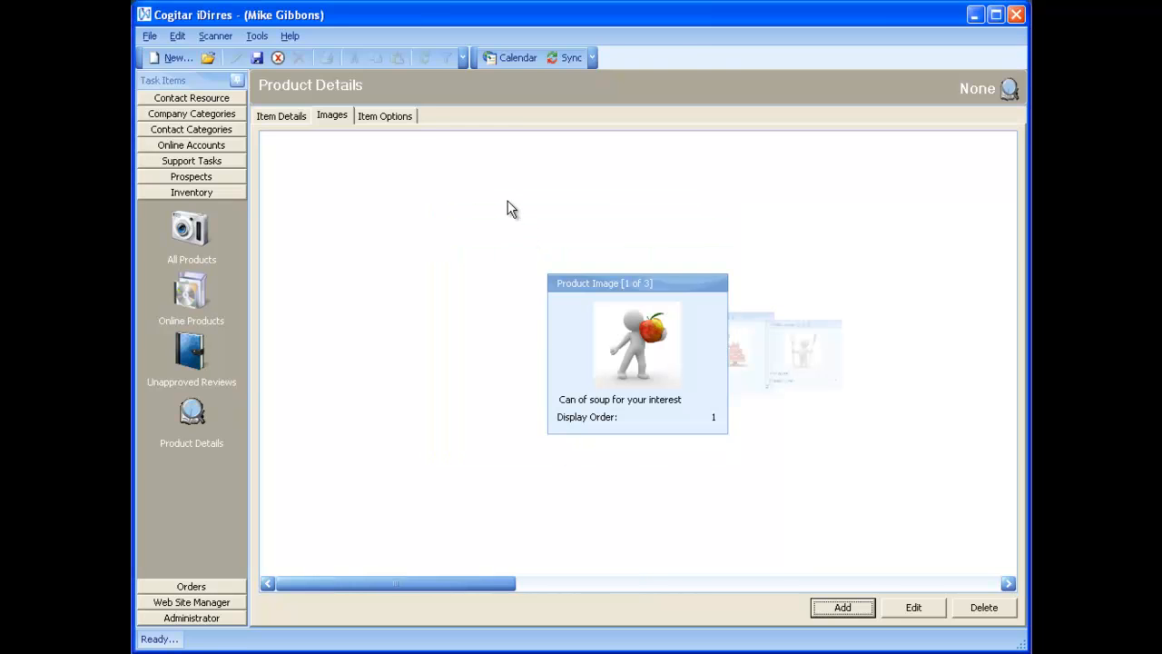
pyautogui.click(398, 120)
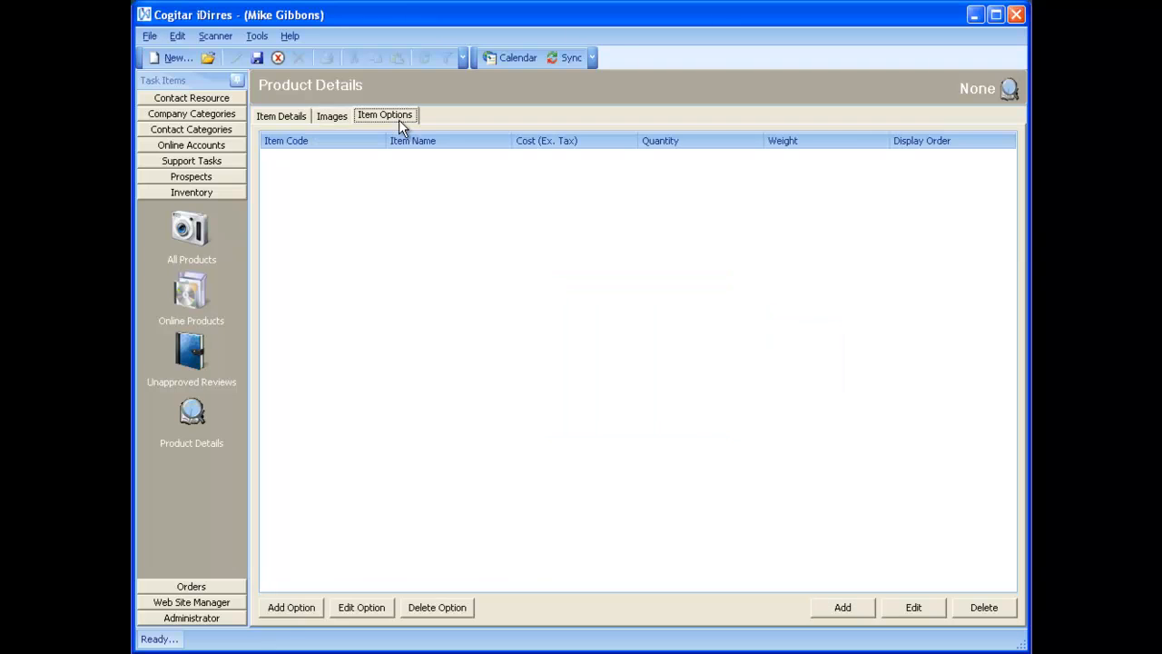
# Step: Start an item option with Dessert type, cancel it, and return to Item Details
pyautogui.click(291, 613)
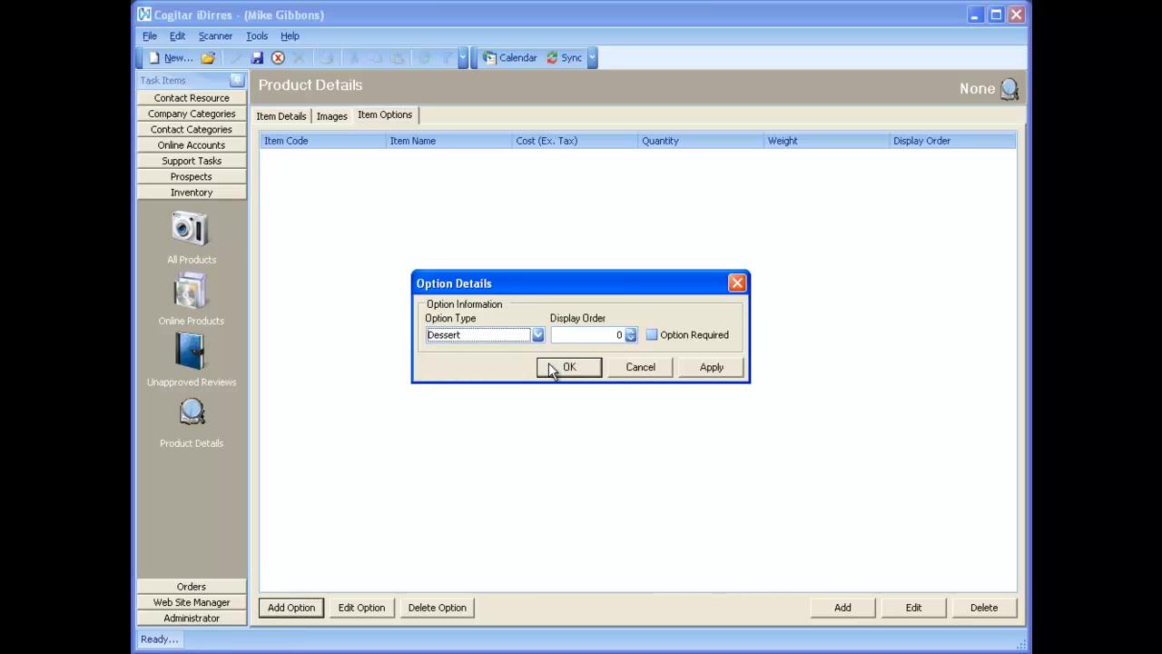
pyautogui.click(539, 334)
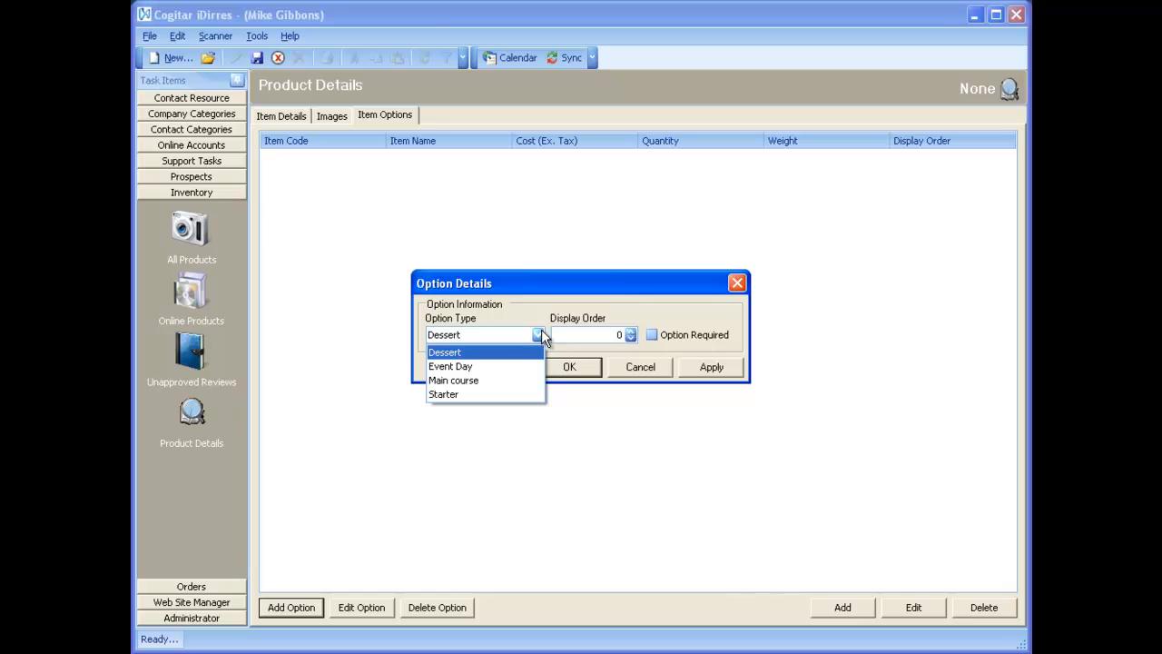
pyautogui.click(539, 335)
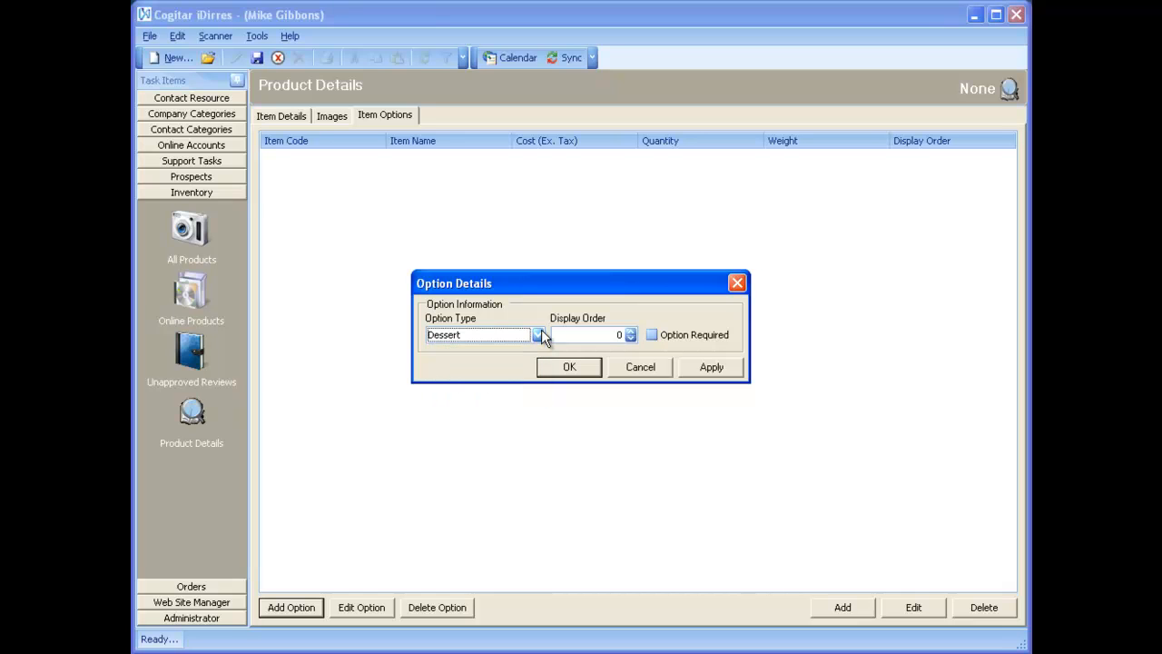
pyautogui.click(636, 364)
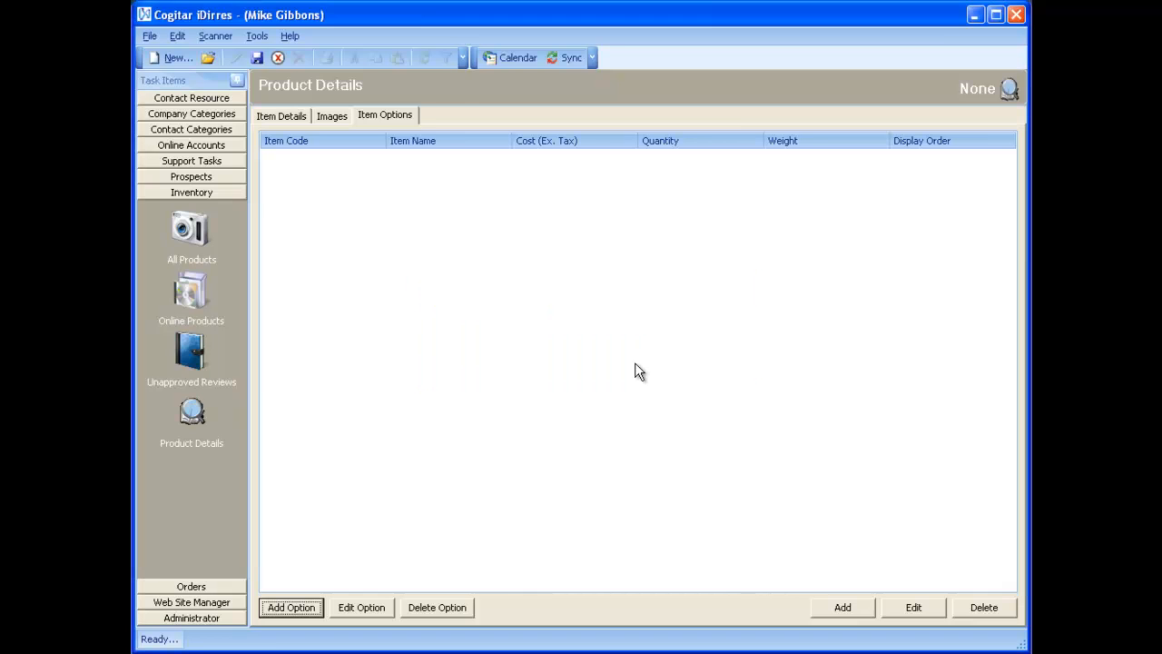
pyautogui.click(270, 116)
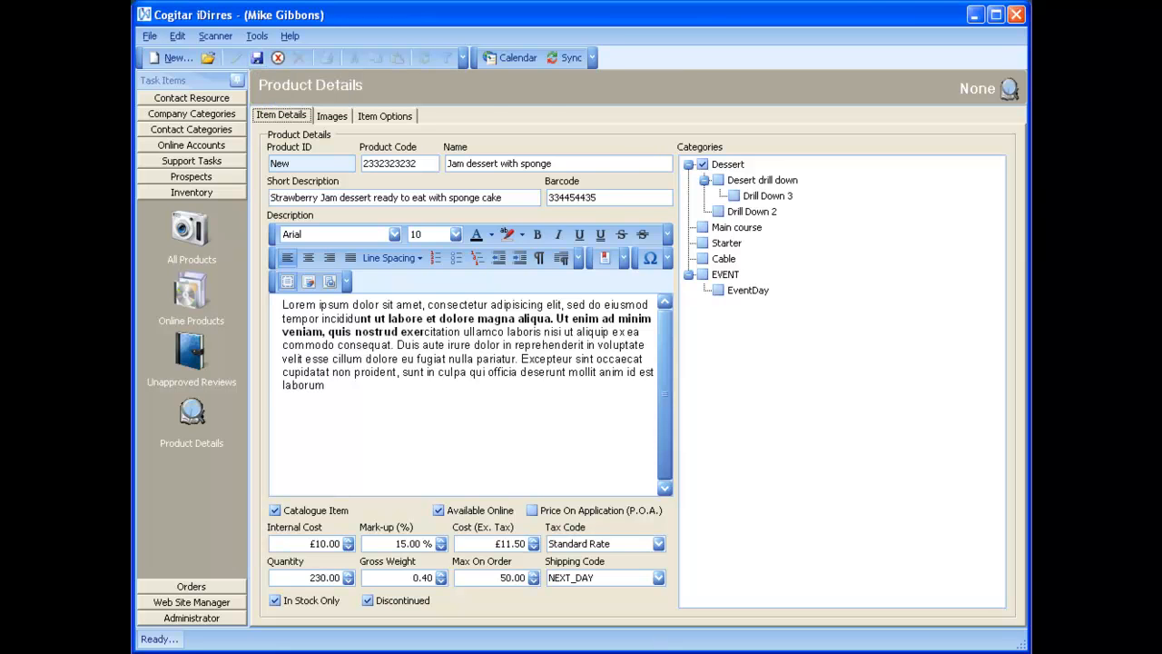
# Step: Save the Jam dessert with sponge product so it becomes record 25
pyautogui.click(663, 652)
pyautogui.scroll(-2, 960, 467)
pyautogui.click(256, 59)
pyautogui.click(256, 59)
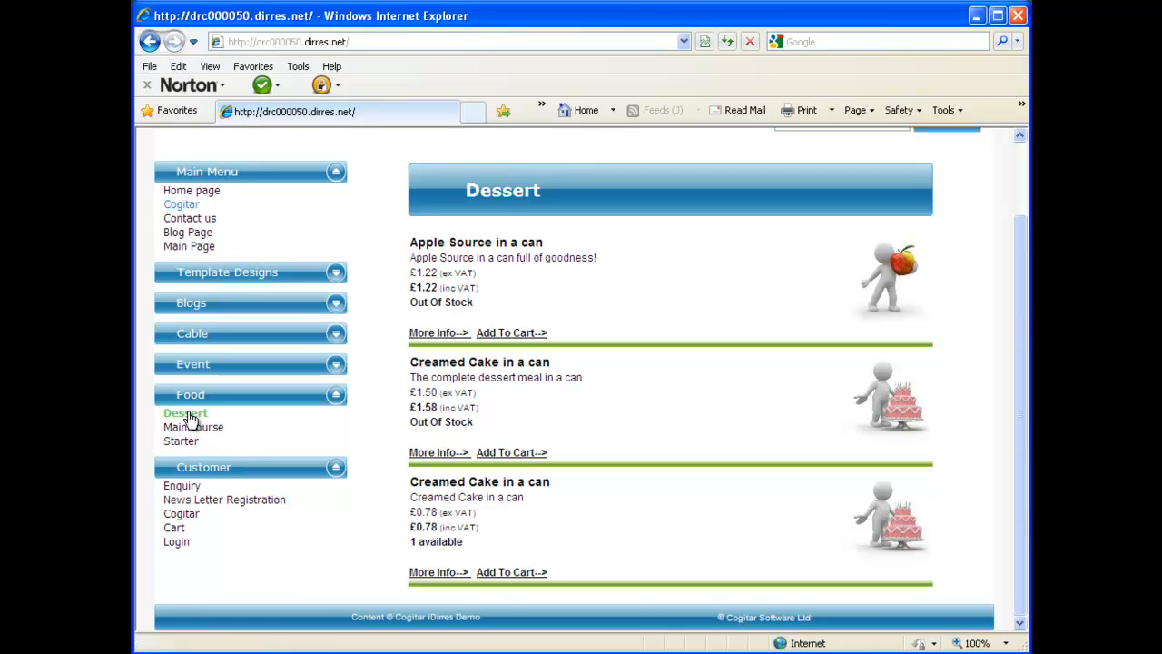
# Step: Reload the website's Dessert list and open the Jam dessert with sponge page
pyautogui.click(188, 415)
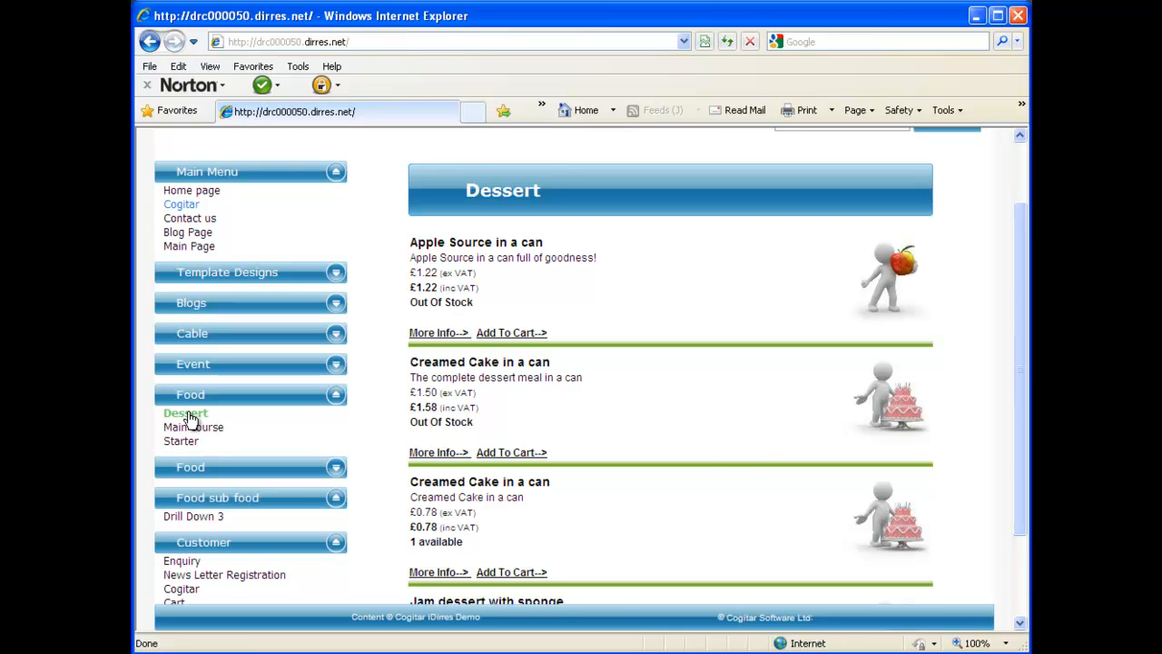
pyautogui.scroll(-3, 759, 452)
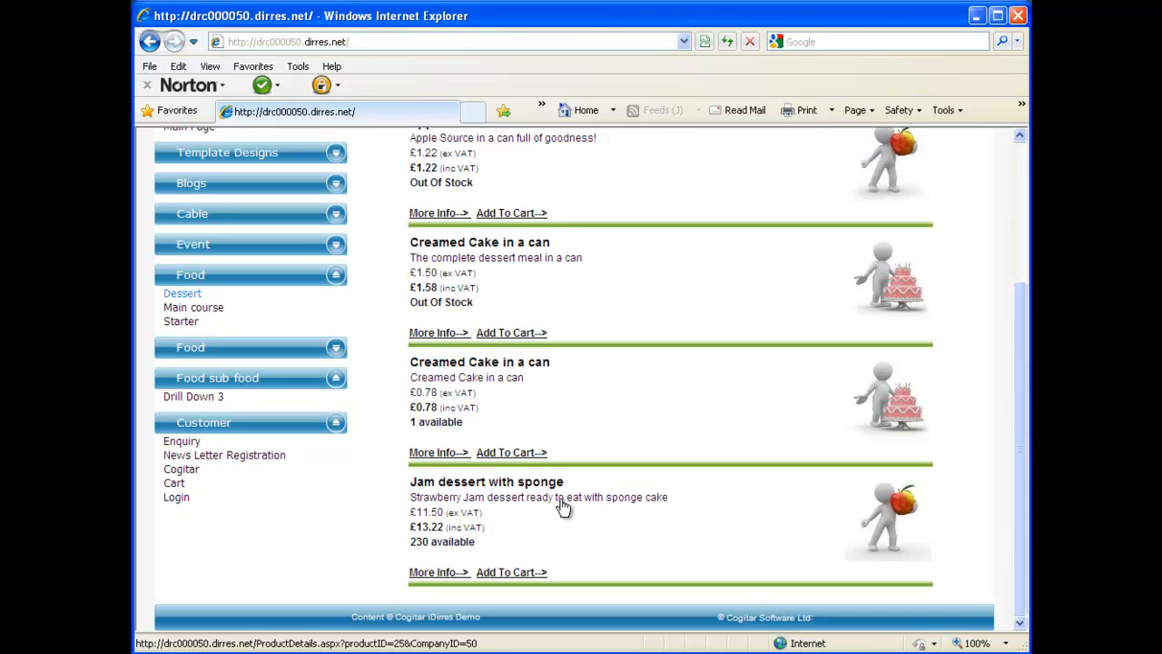
pyautogui.click(438, 572)
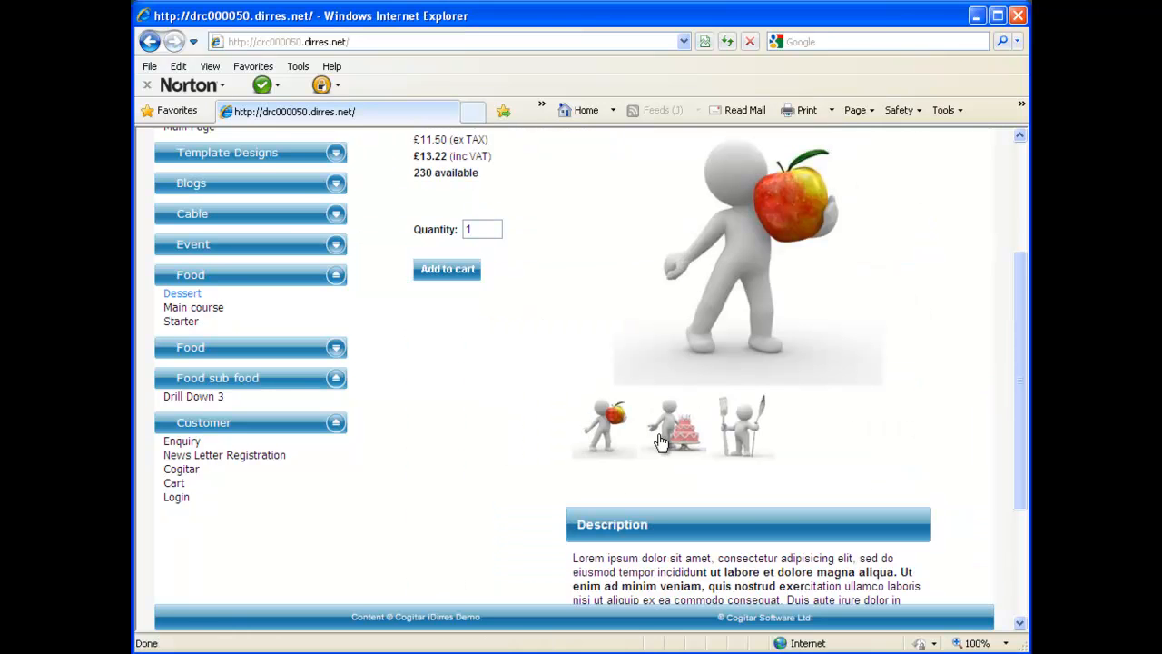
# Step: Preview the cake, fork and apple images, then scroll down to the Reviews section
pyautogui.scroll(3, 635, 458)
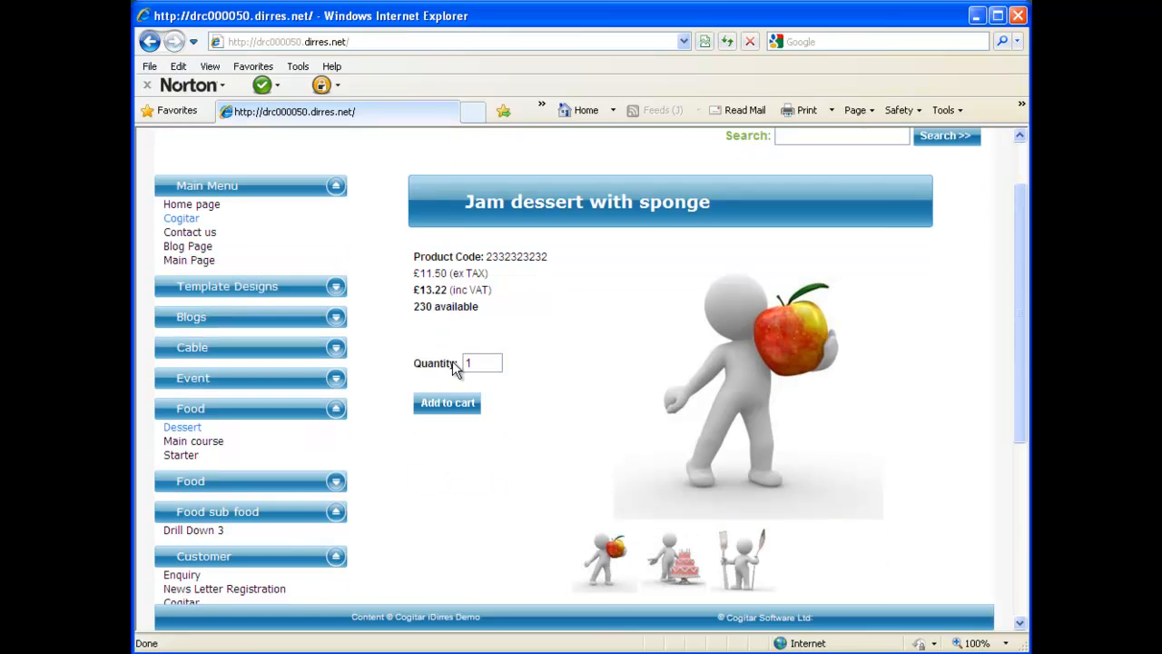
pyautogui.scroll(-5, 473, 322)
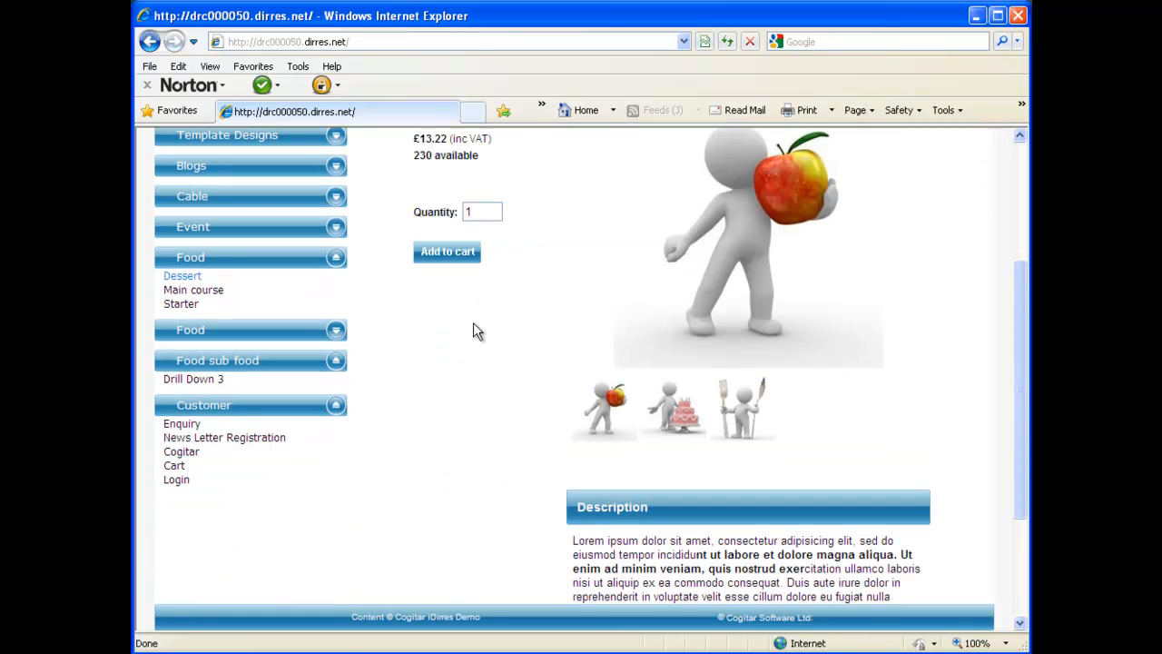
pyautogui.click(676, 410)
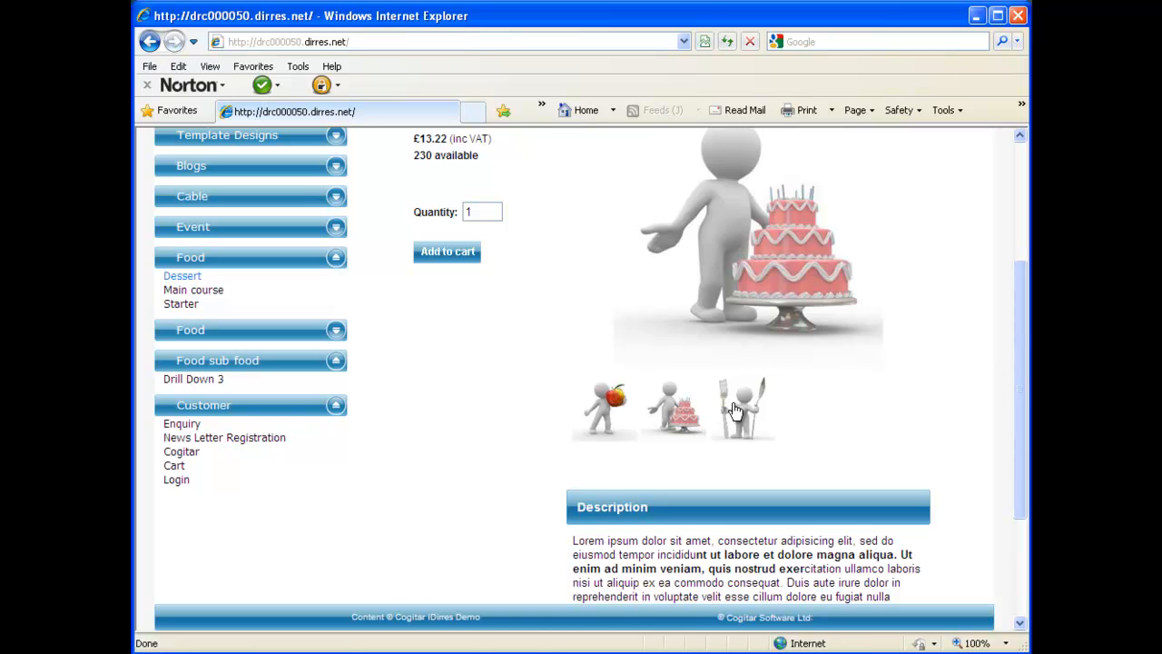
pyautogui.click(735, 410)
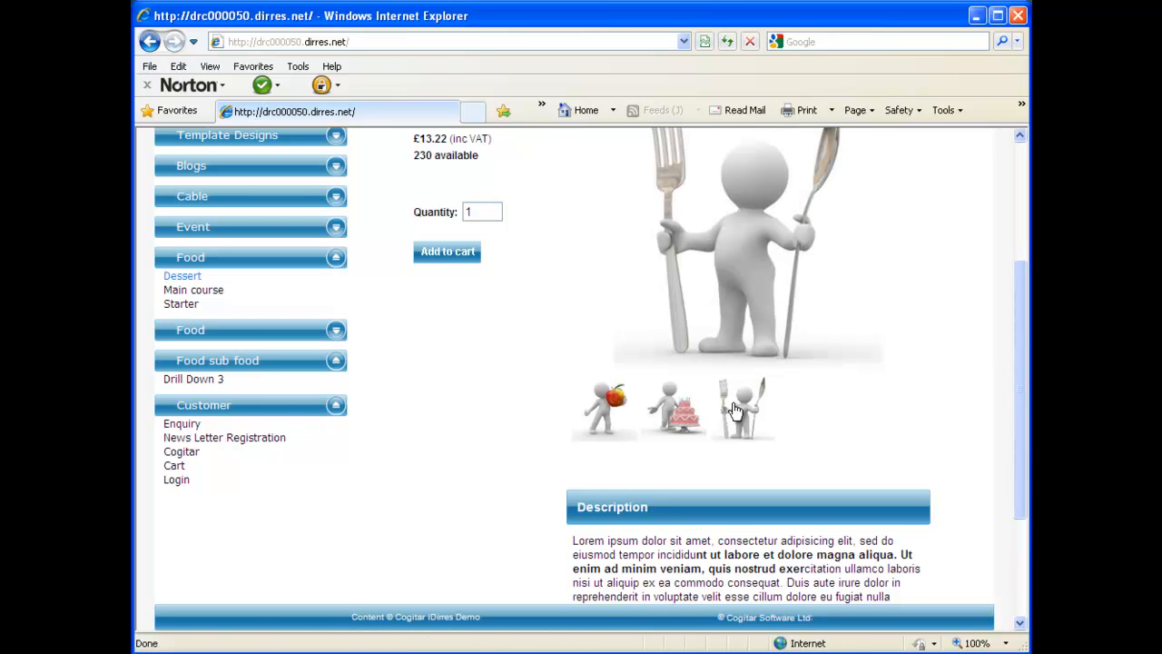
pyautogui.click(578, 432)
pyautogui.scroll(-4, 656, 488)
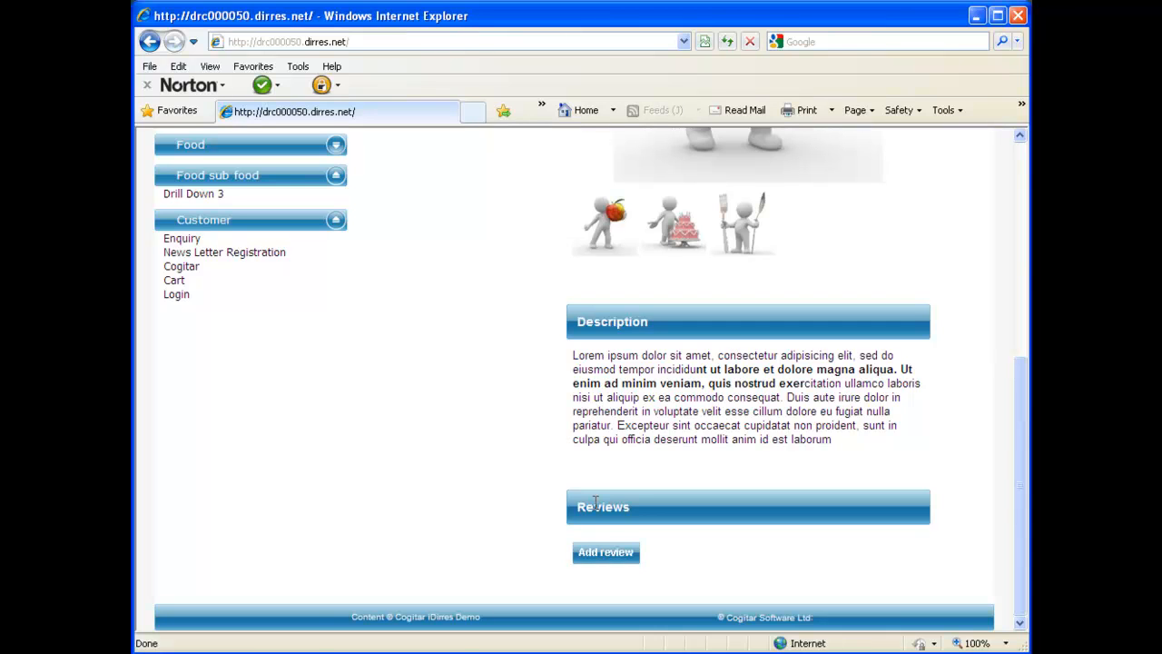
# Step: Submit a five-star review with the reviewer's name, e-mail and pasted lorem ipsum comments
pyautogui.click(597, 556)
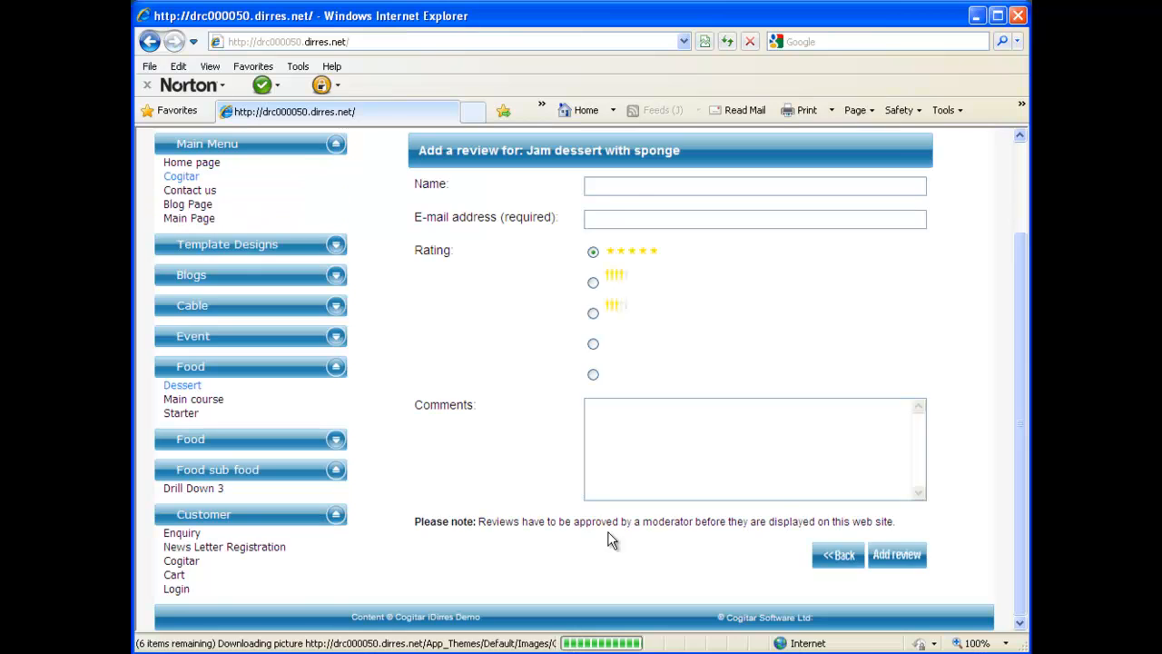
pyautogui.click(646, 187)
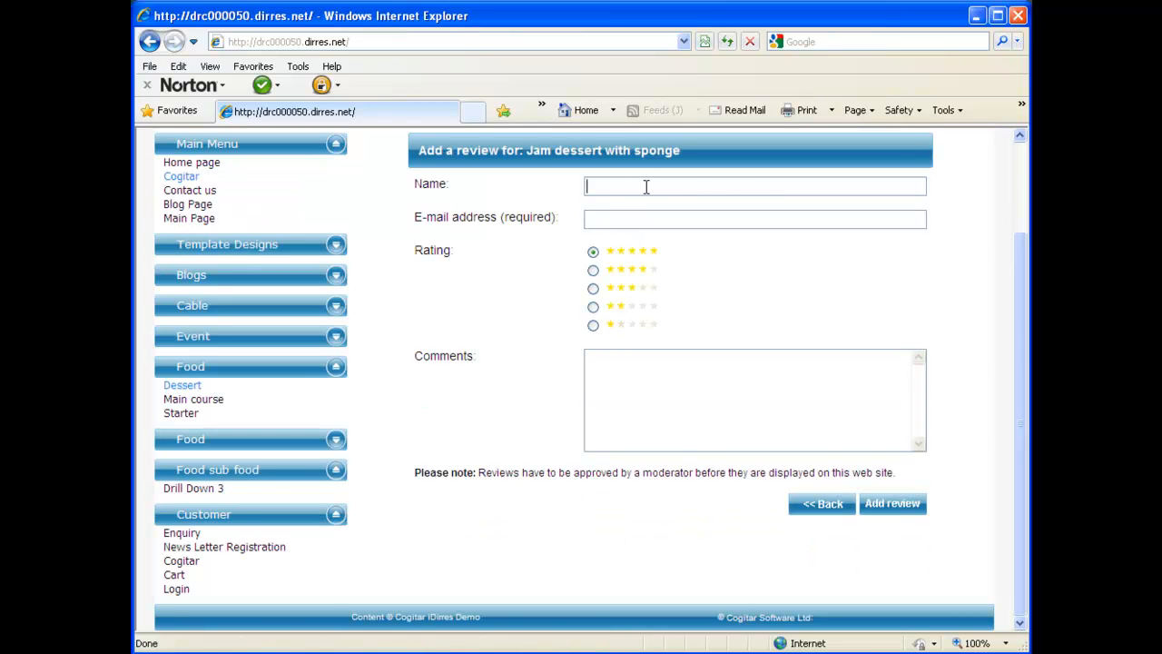
pyautogui.write('Mark')
pyautogui.press('Tab')
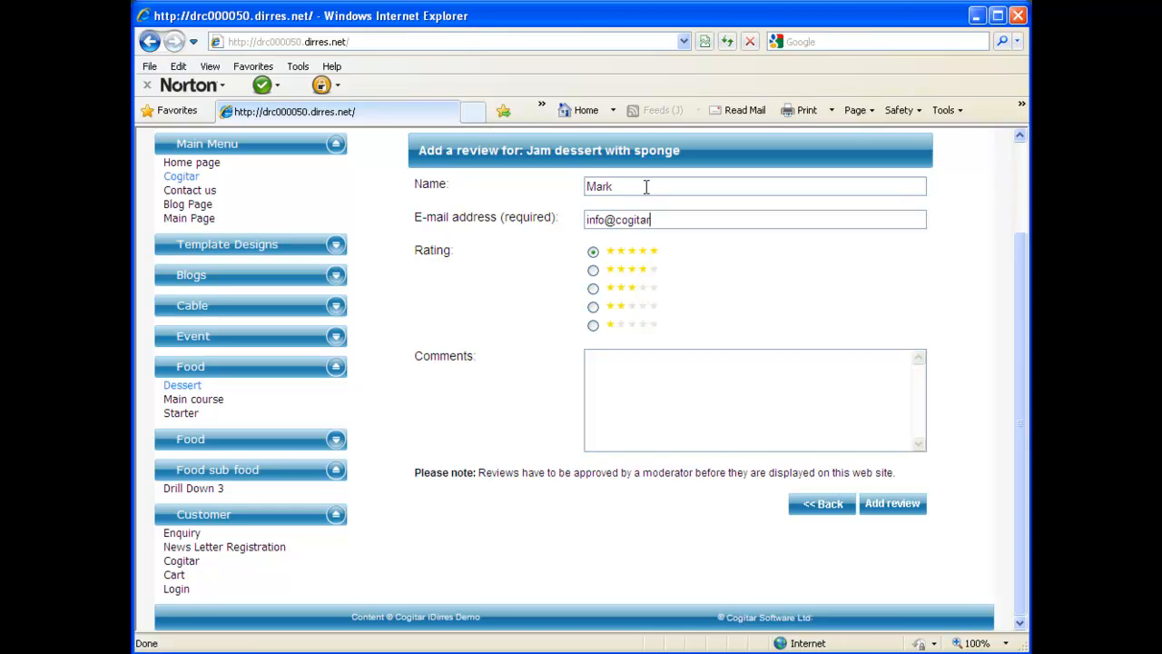
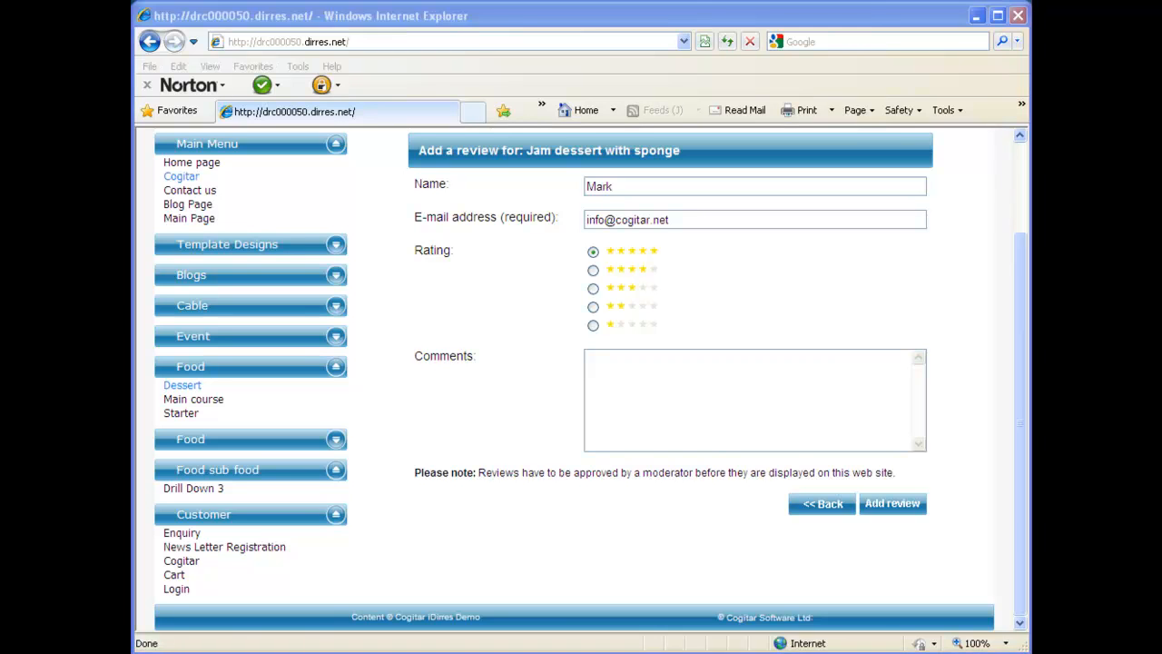
pyautogui.click(768, 416)
pyautogui.rightClick(770, 418)
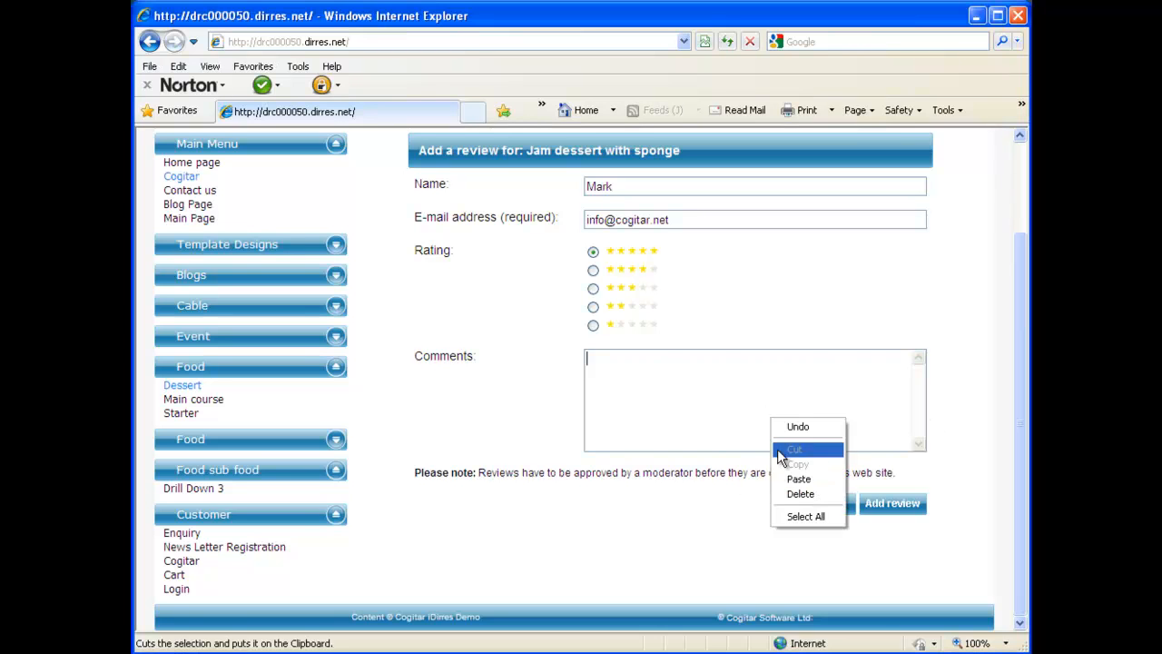
pyautogui.click(786, 481)
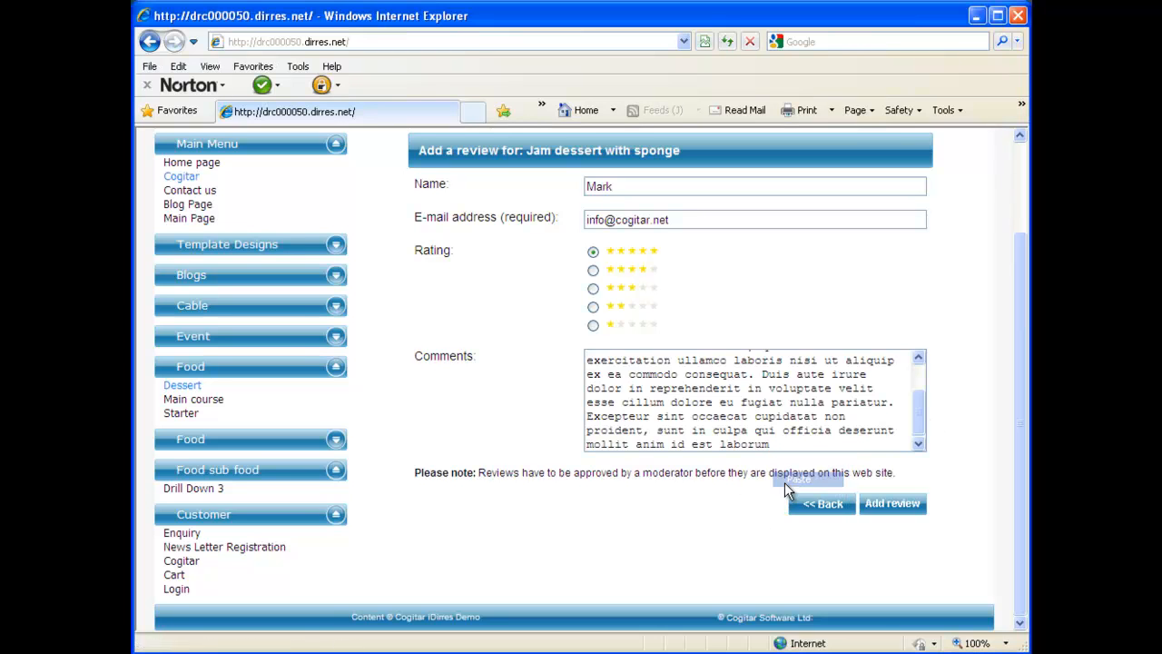
pyautogui.click(893, 504)
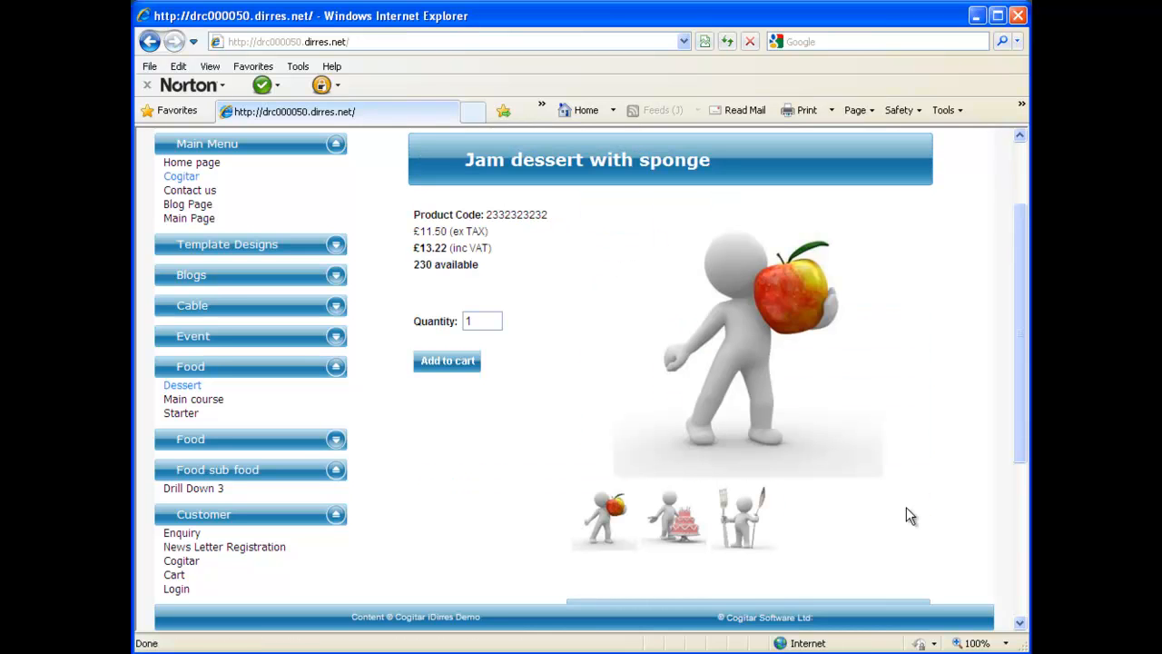
# Step: Scroll the product page to confirm the Reviews section still lists no review
pyautogui.scroll(-5, 925, 513)
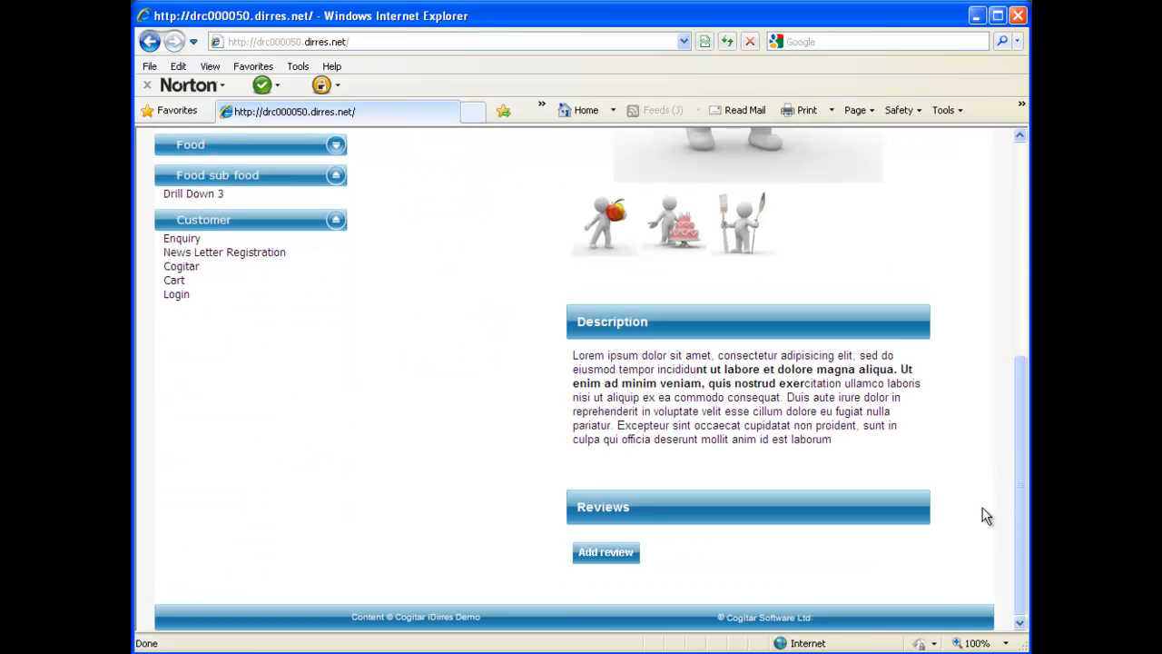
pyautogui.scroll(5, 983, 510)
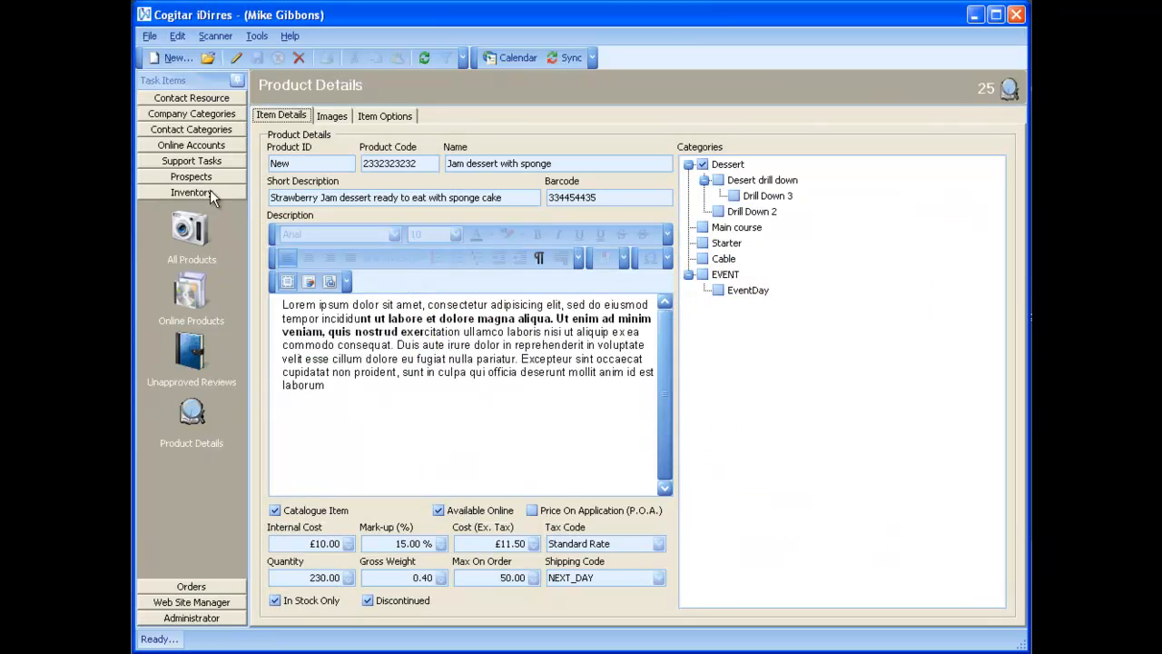
# Step: Open Unapproved Reviews, inspect the new five-star review, and unlock the list for editing
pyautogui.click(186, 357)
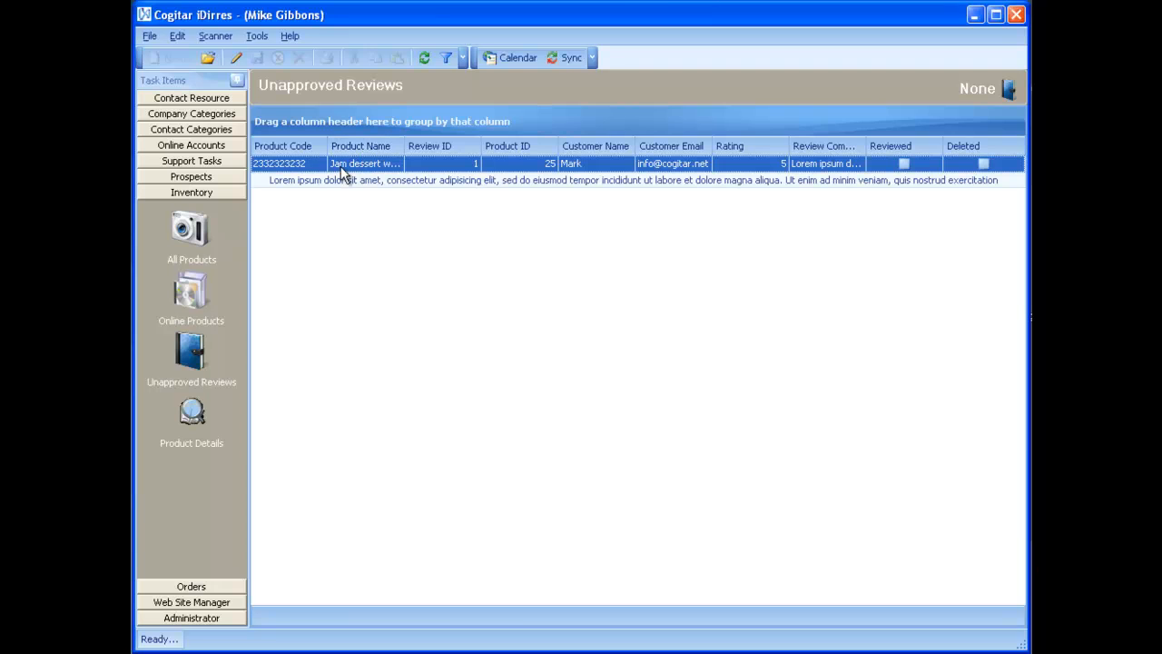
pyautogui.doubleClick(298, 177)
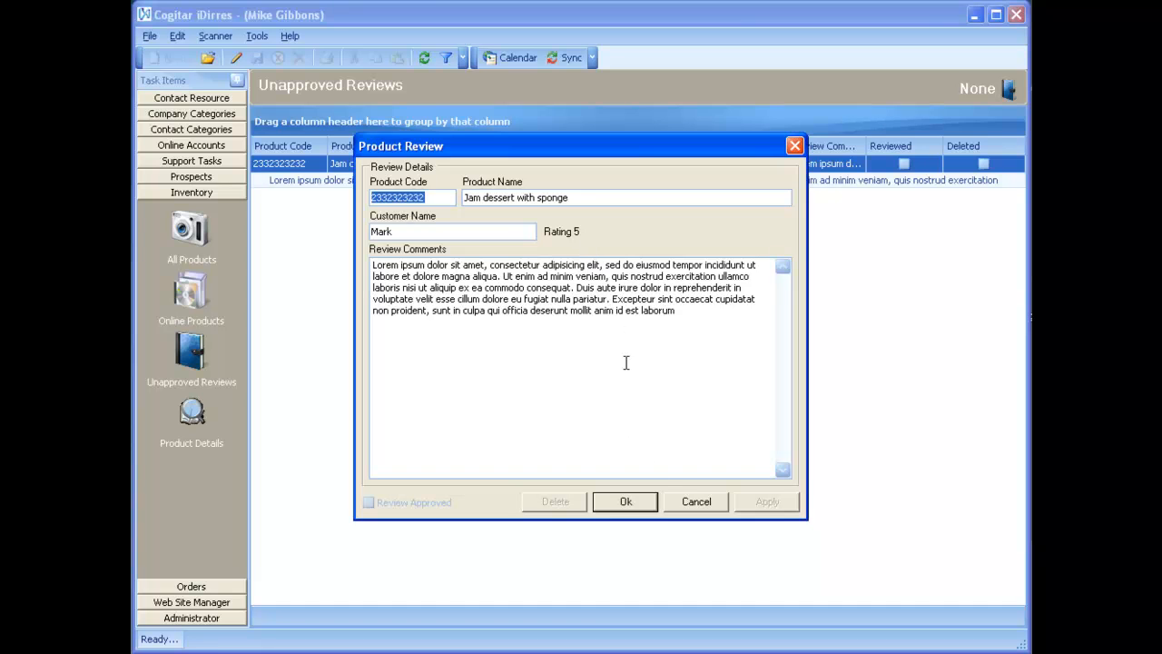
pyautogui.click(634, 498)
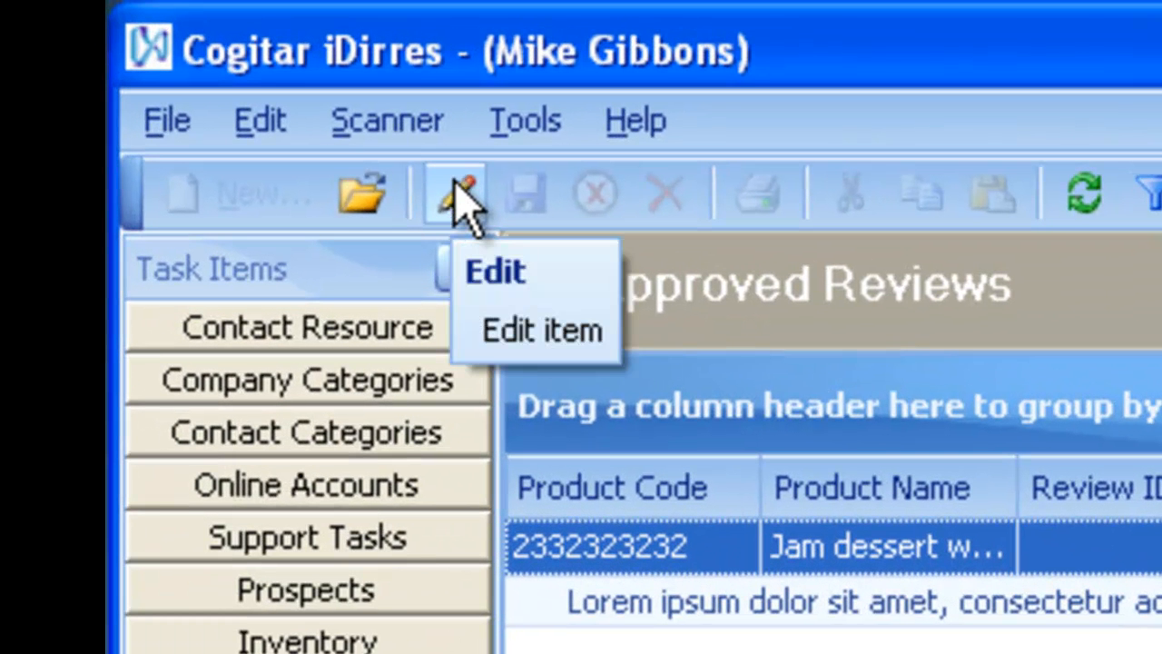
pyautogui.click(462, 199)
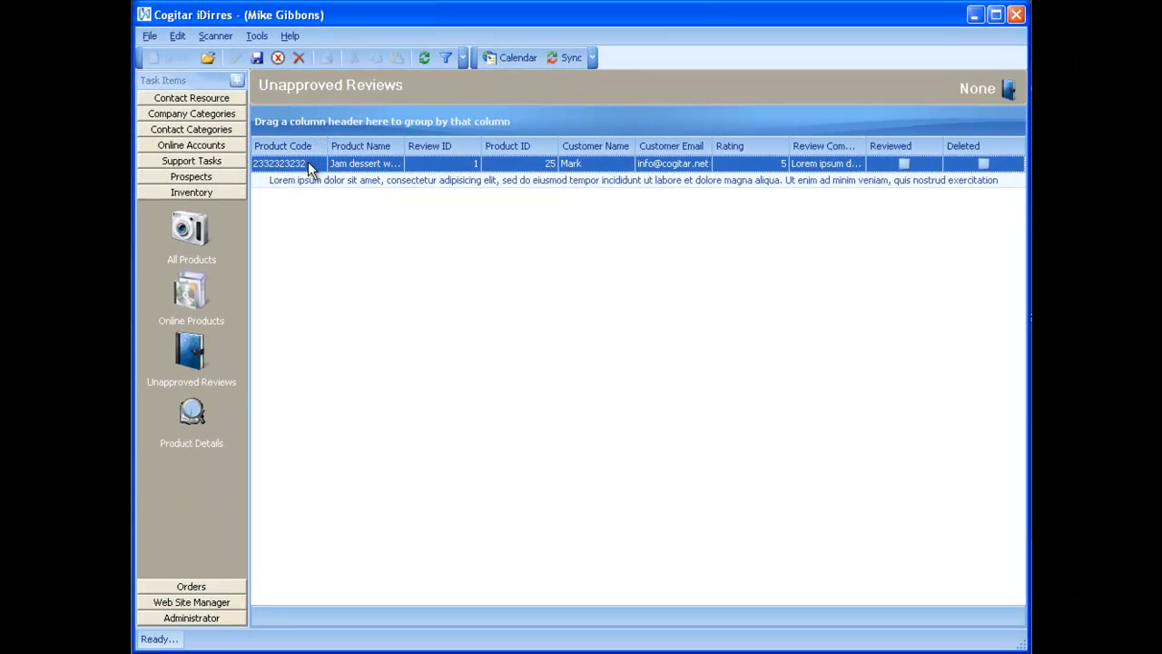
# Step: Mark the Jam dessert with sponge review as Review Approved and save it
pyautogui.doubleClick(307, 162)
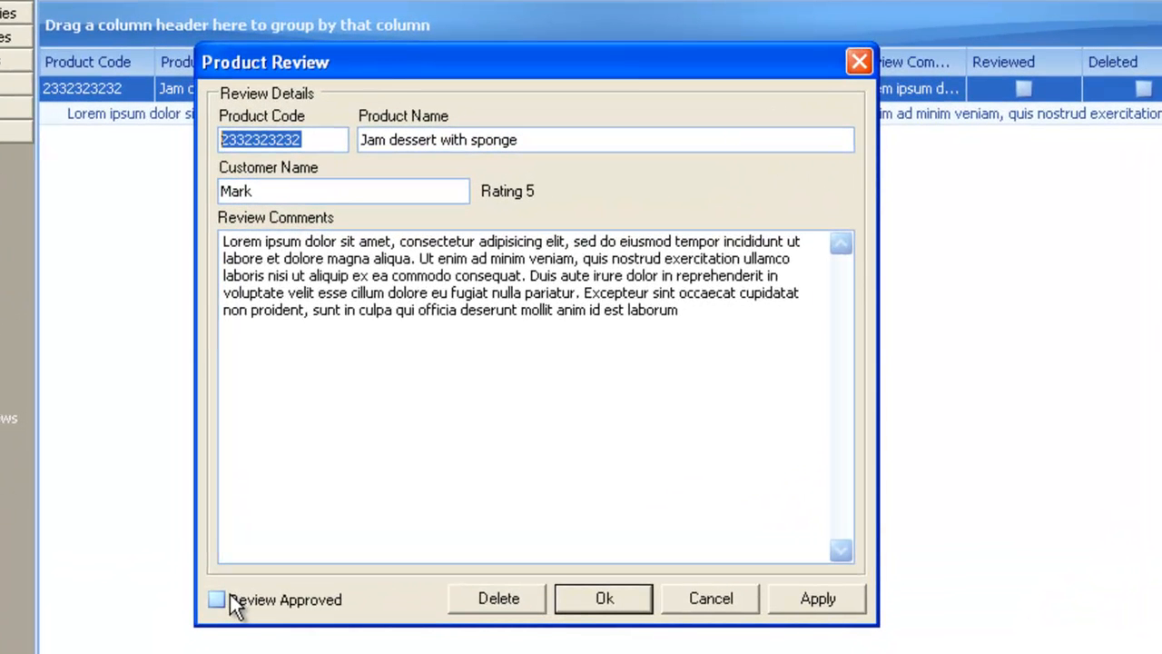
pyautogui.click(230, 597)
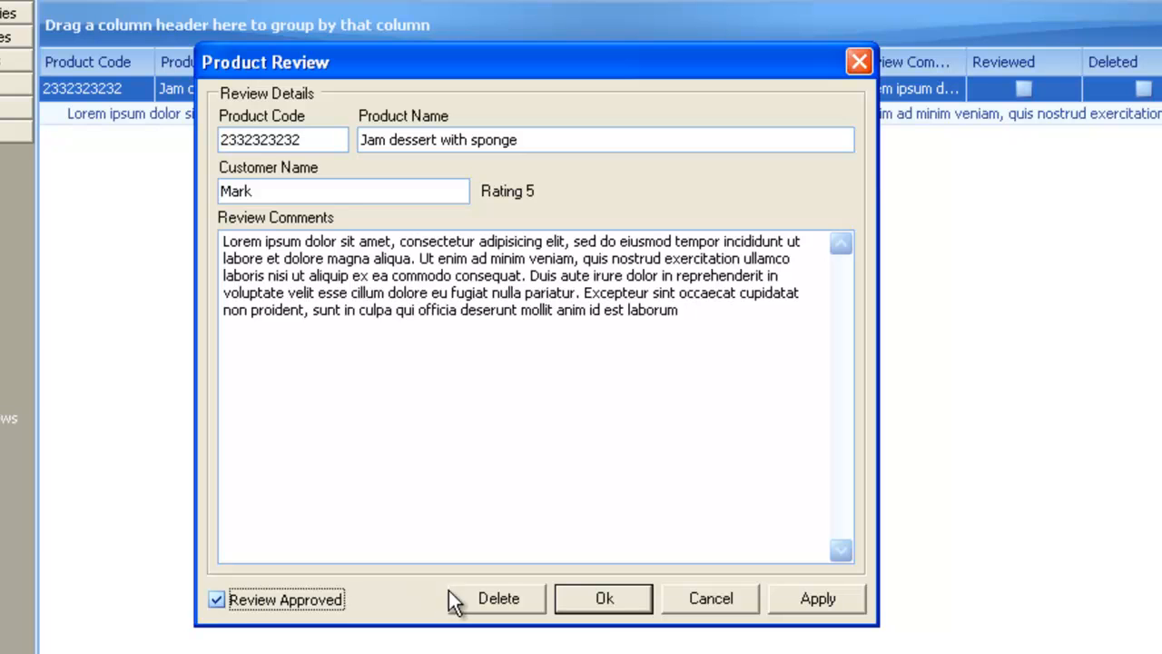
pyautogui.click(589, 602)
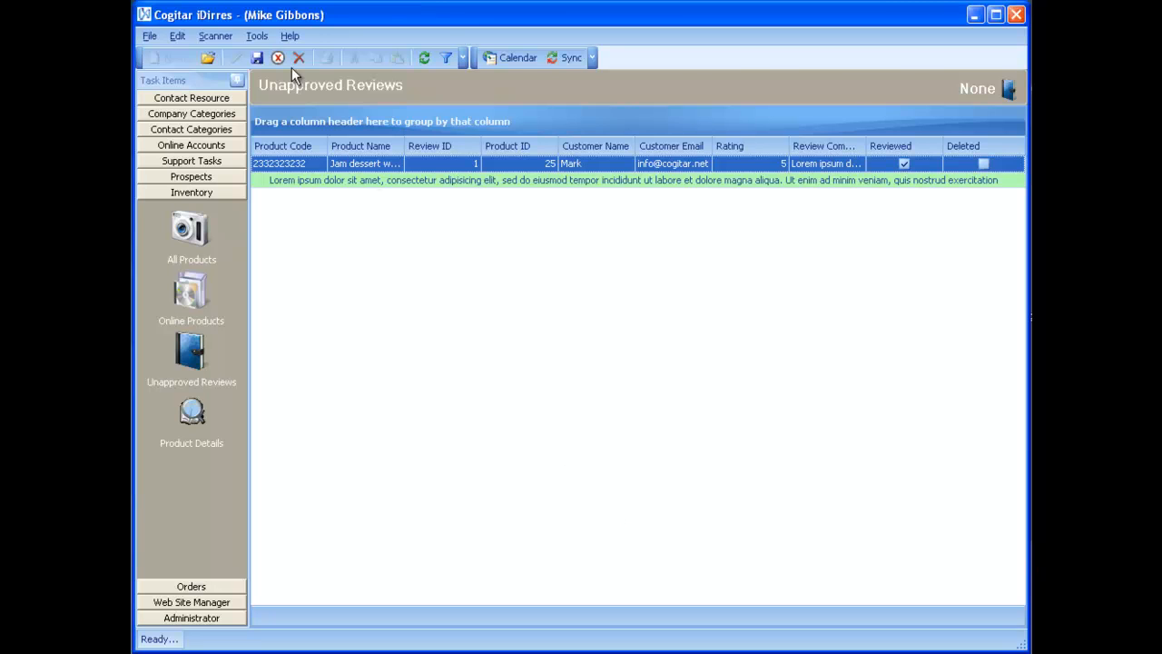
pyautogui.click(257, 60)
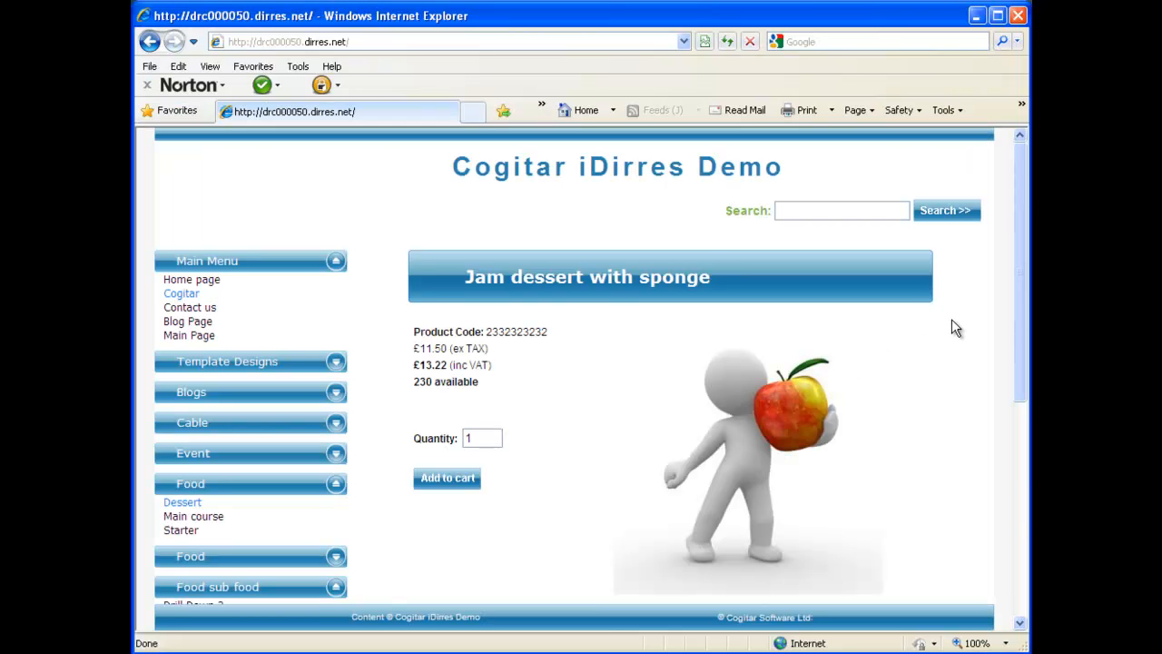
# Step: Refresh the product page and scroll down to check the Reviews section
pyautogui.rightClick(951, 320)
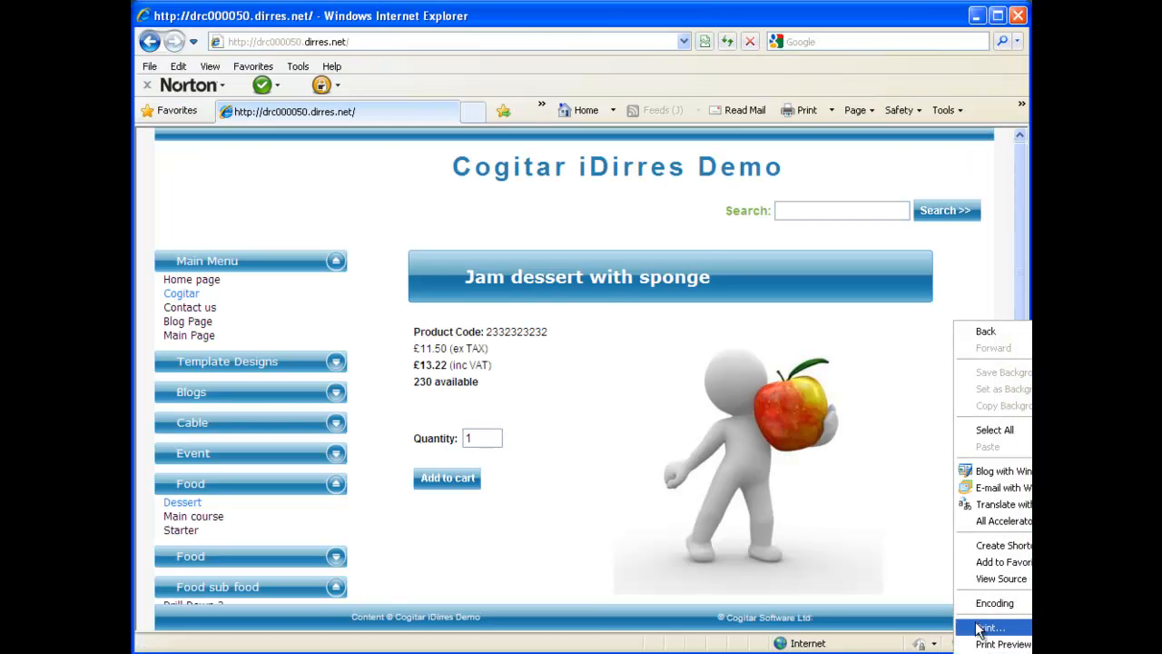
pyautogui.click(989, 653)
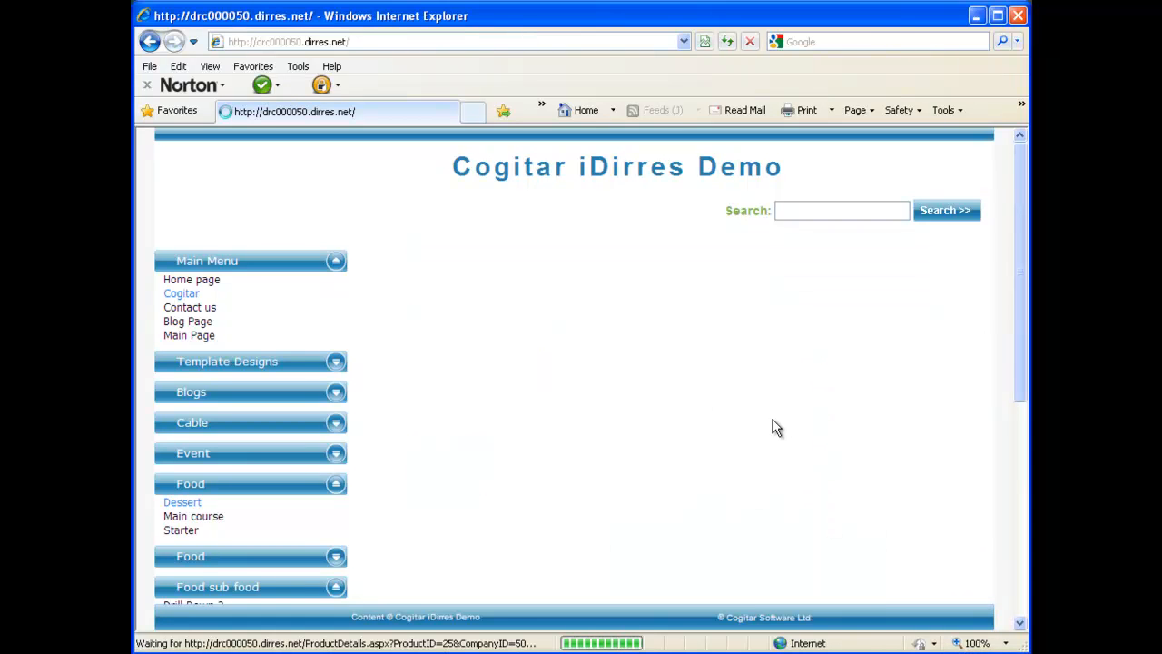
pyautogui.scroll(-10, 772, 420)
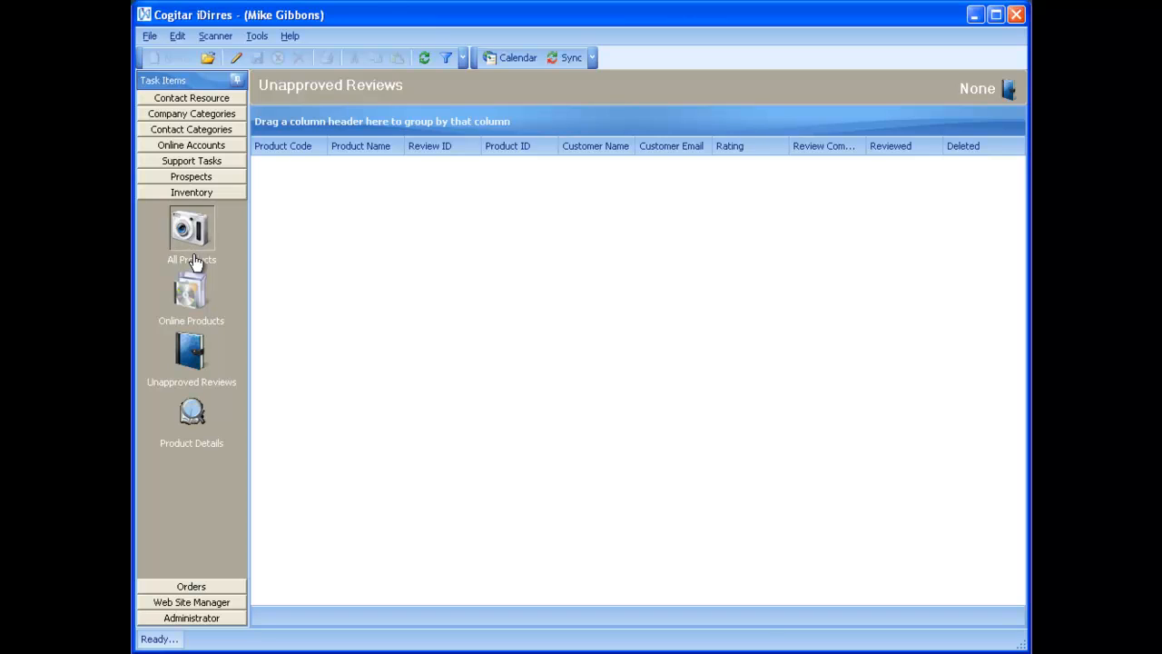
# Step: Return to the All Products list to find Jam dessert with sponge as product 25
pyautogui.click(193, 262)
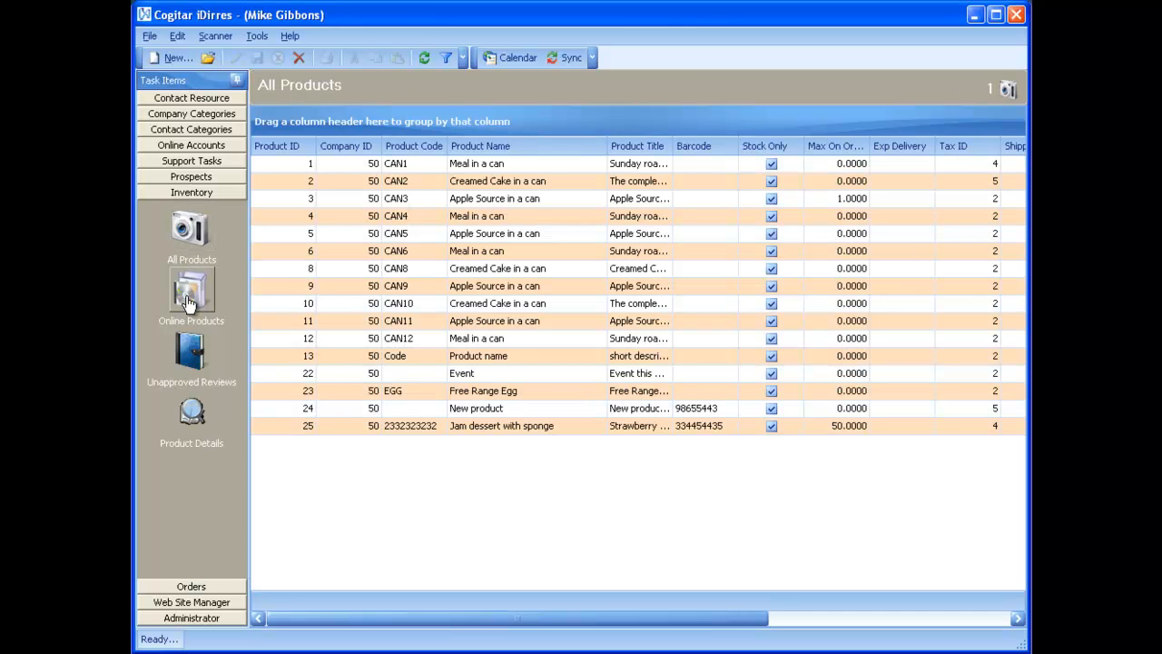